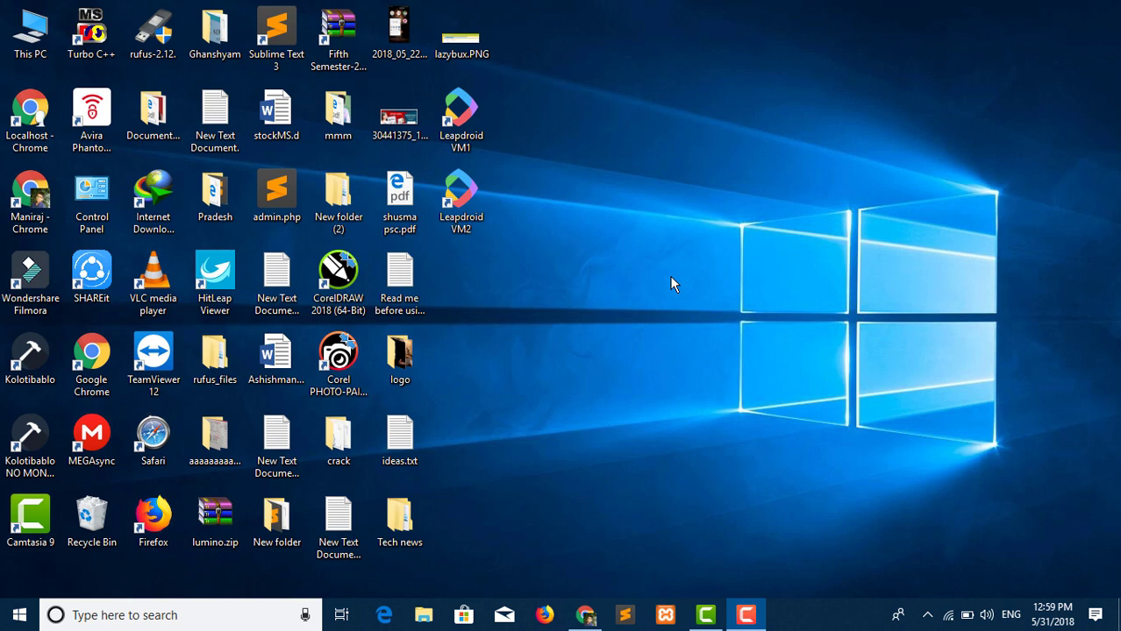
# Step: Start Wondershare Filmora and create a new 16:9 widescreen movie in full feature mode
pyautogui.doubleClick(26, 307)
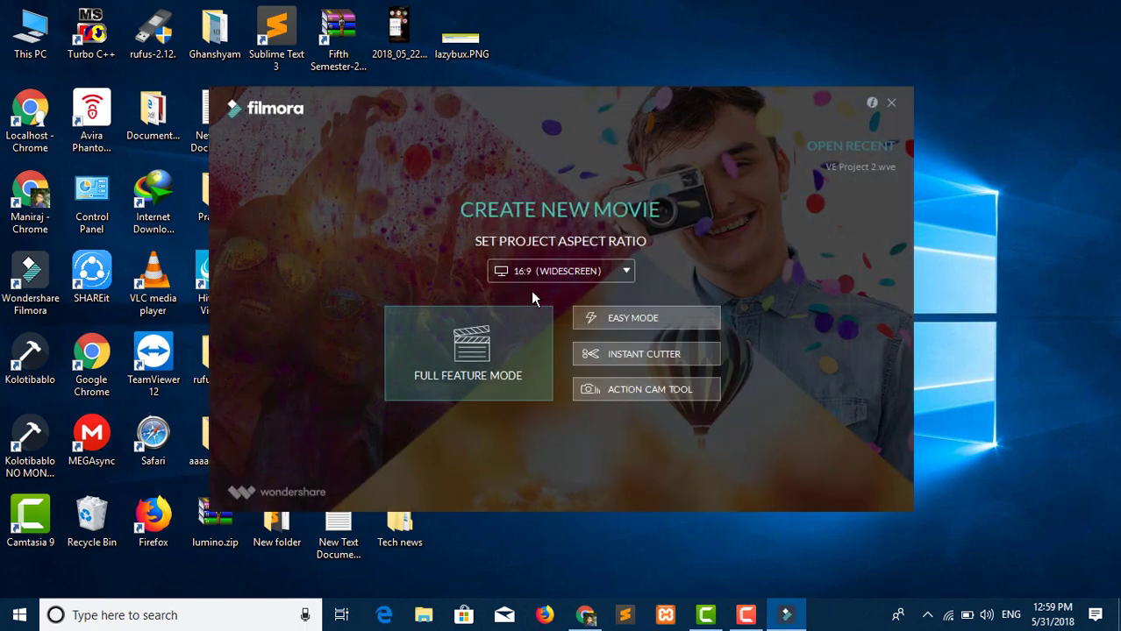
pyautogui.click(479, 339)
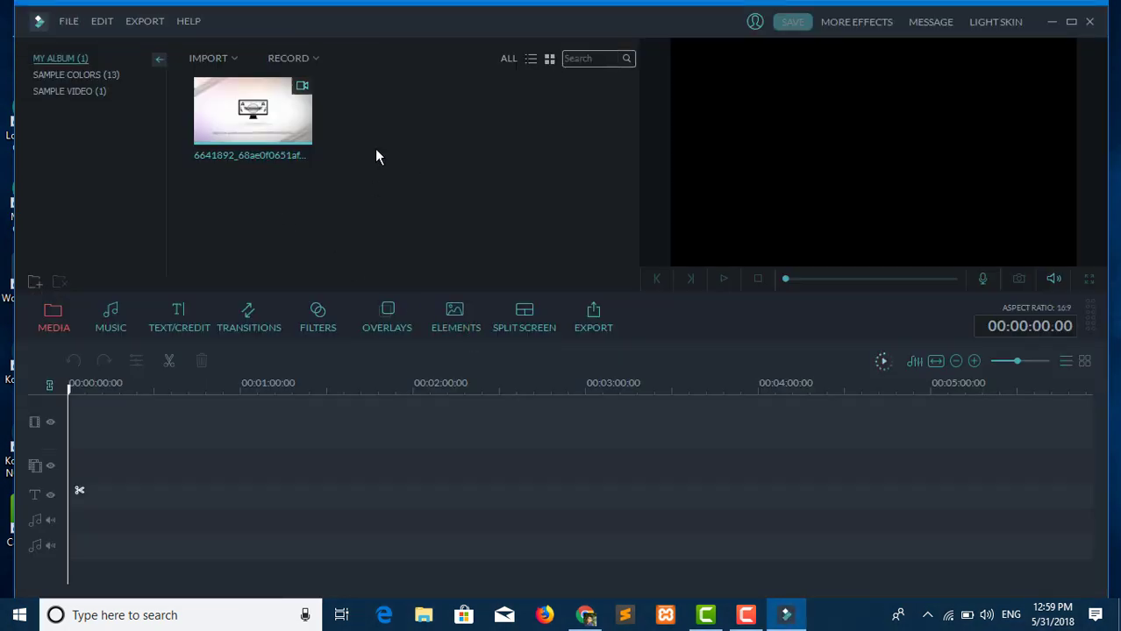
pyautogui.click(233, 59)
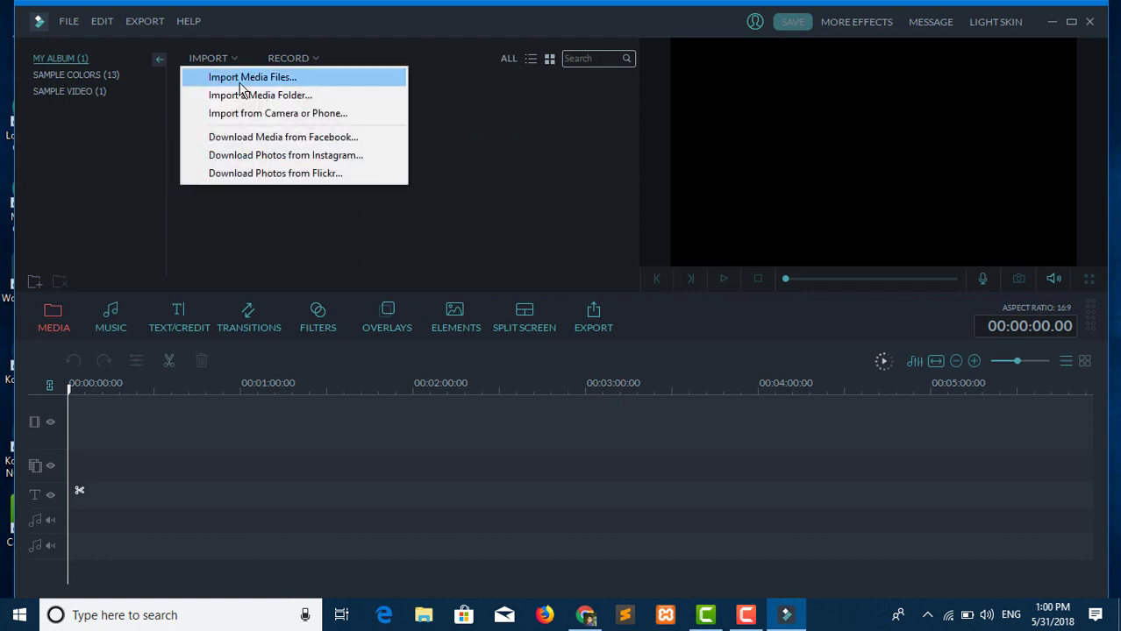
pyautogui.click(245, 78)
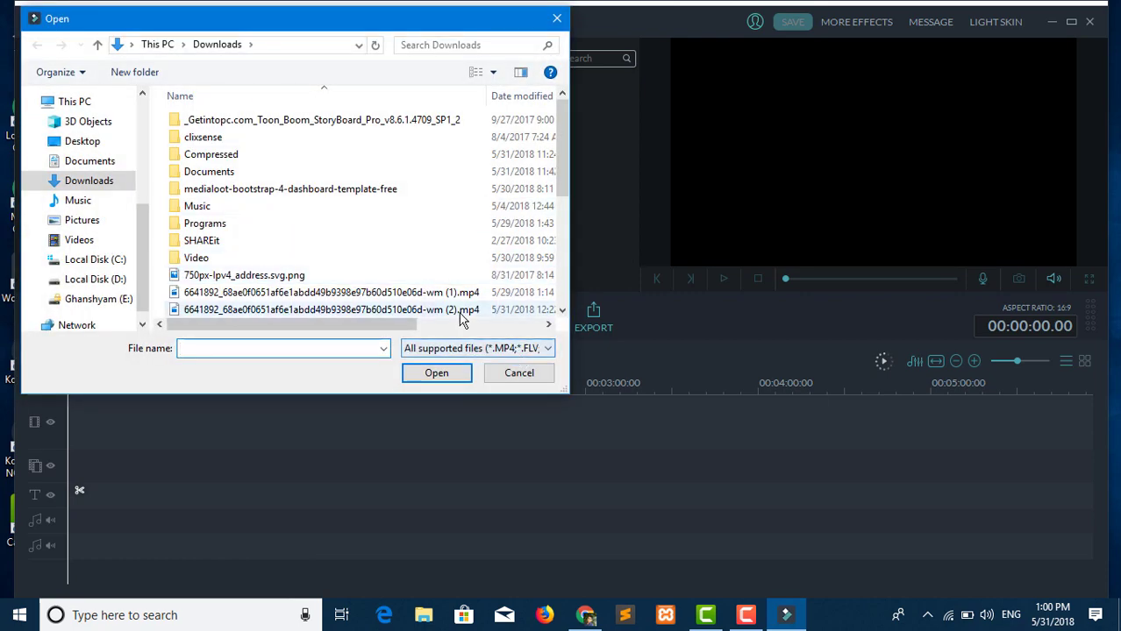
pyautogui.click(518, 373)
# Step: Add the album video to the start of the video track and play its opening seconds to check the watermarks
pyautogui.moveTo(259, 117)
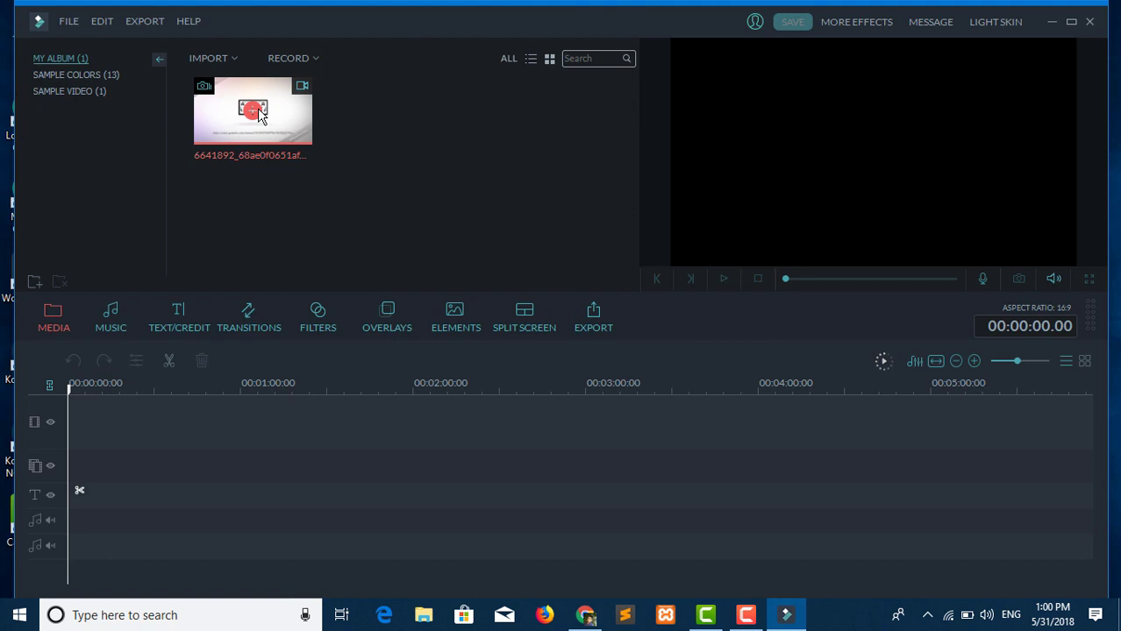
pyautogui.click(253, 114)
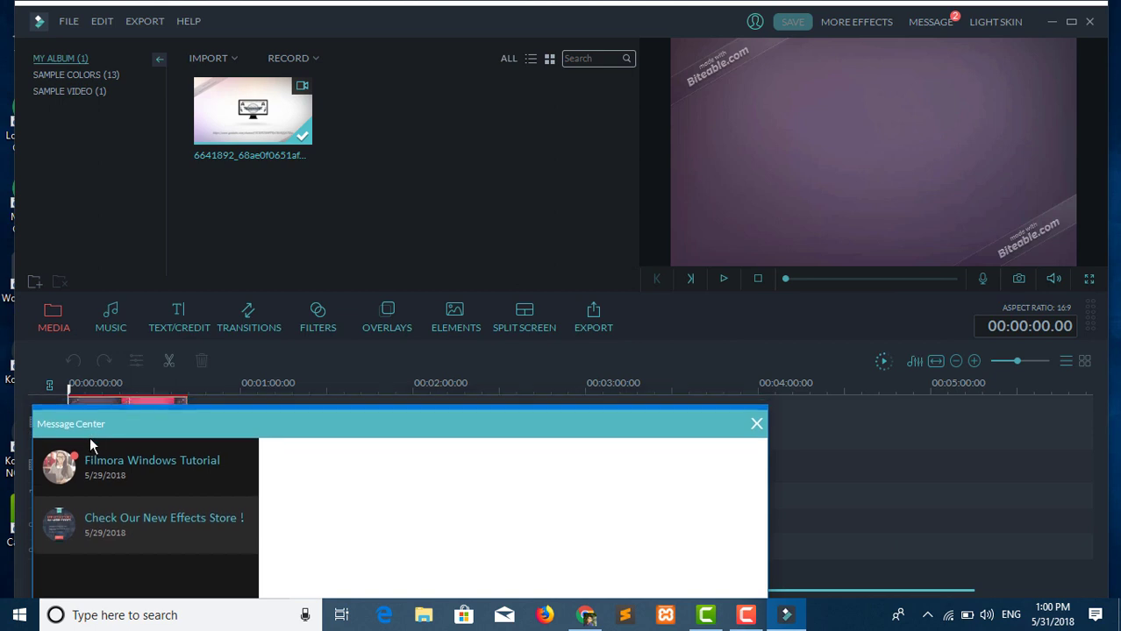
pyautogui.click(775, 489)
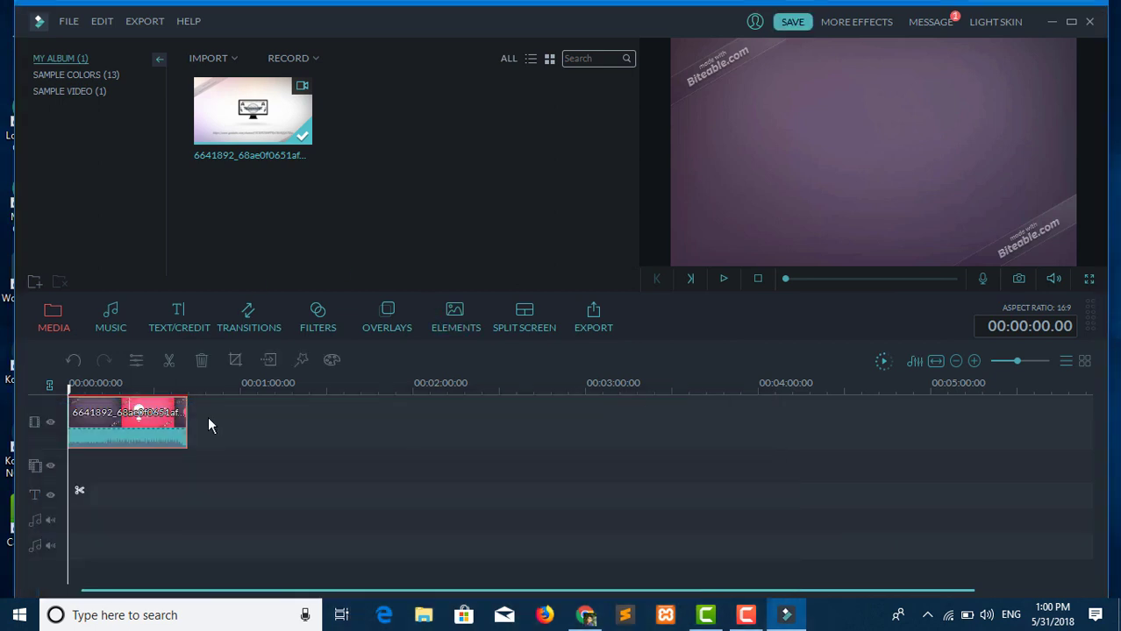
pyautogui.press('space')
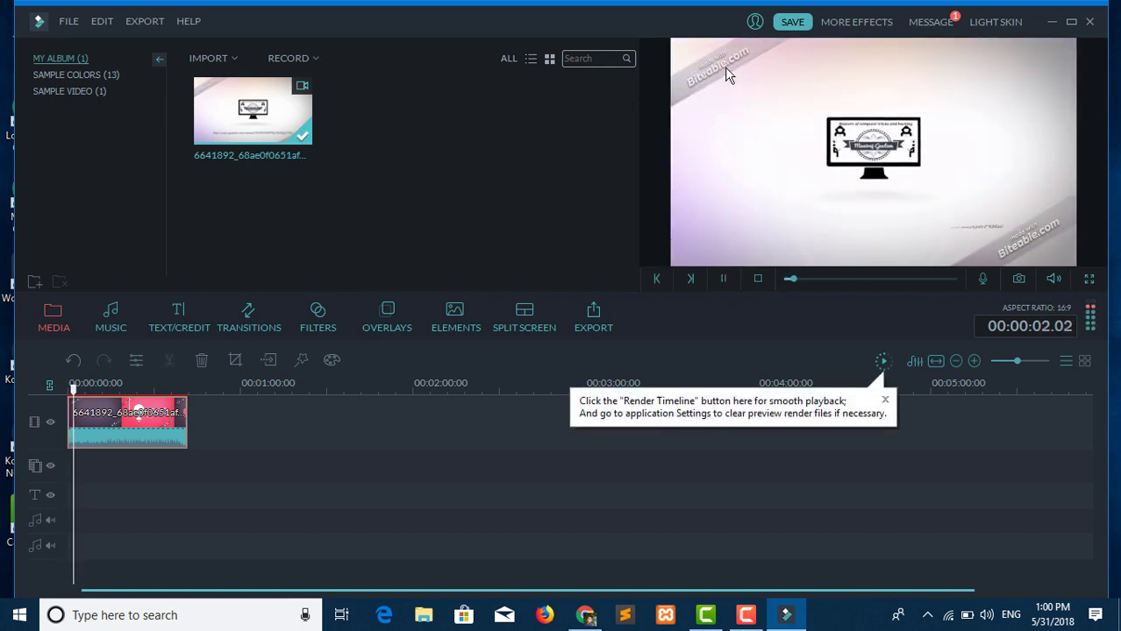
pyautogui.press('space')
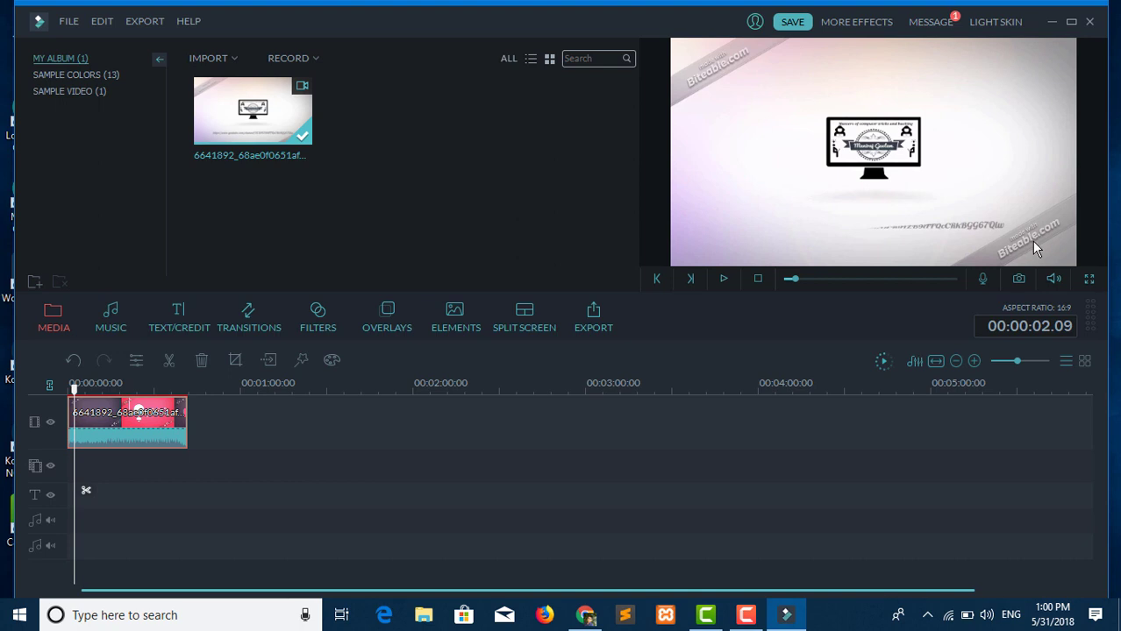
# Step: Place the white sample color on the first overlay track at the start of the timeline
pyautogui.click(85, 77)
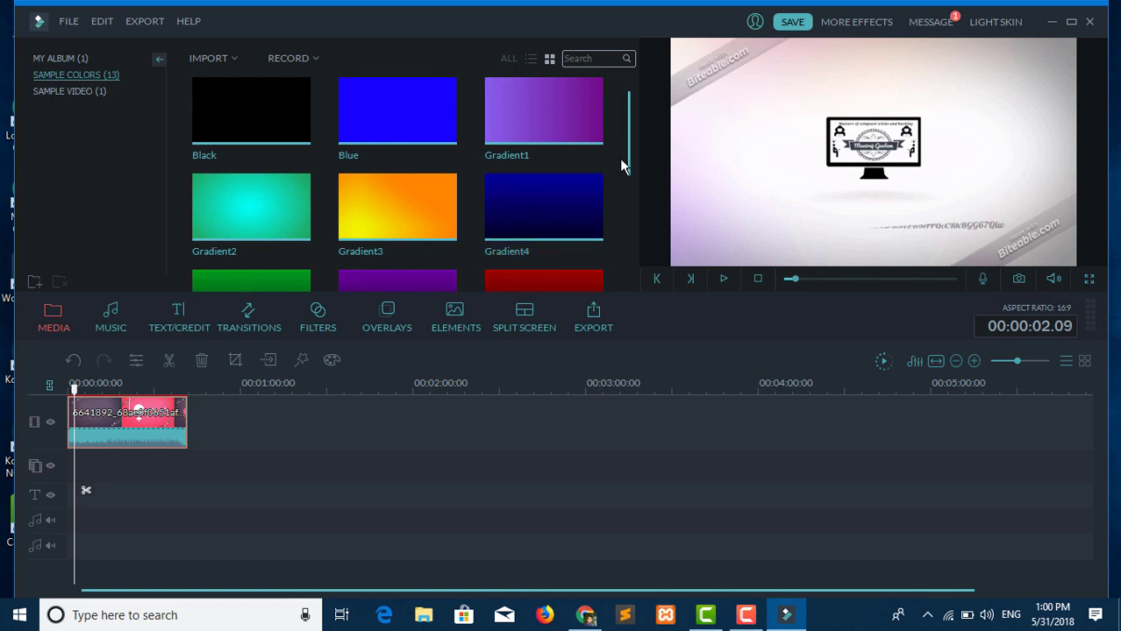
pyautogui.scroll(-5, 629, 202)
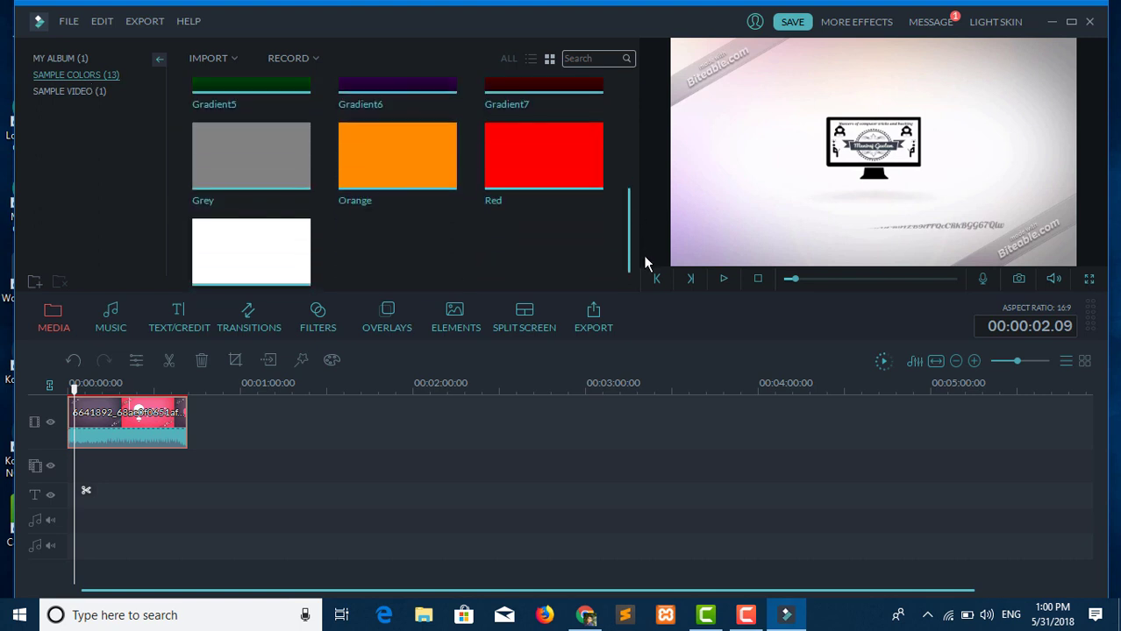
pyautogui.moveTo(279, 247); pyautogui.dragTo(75, 477)
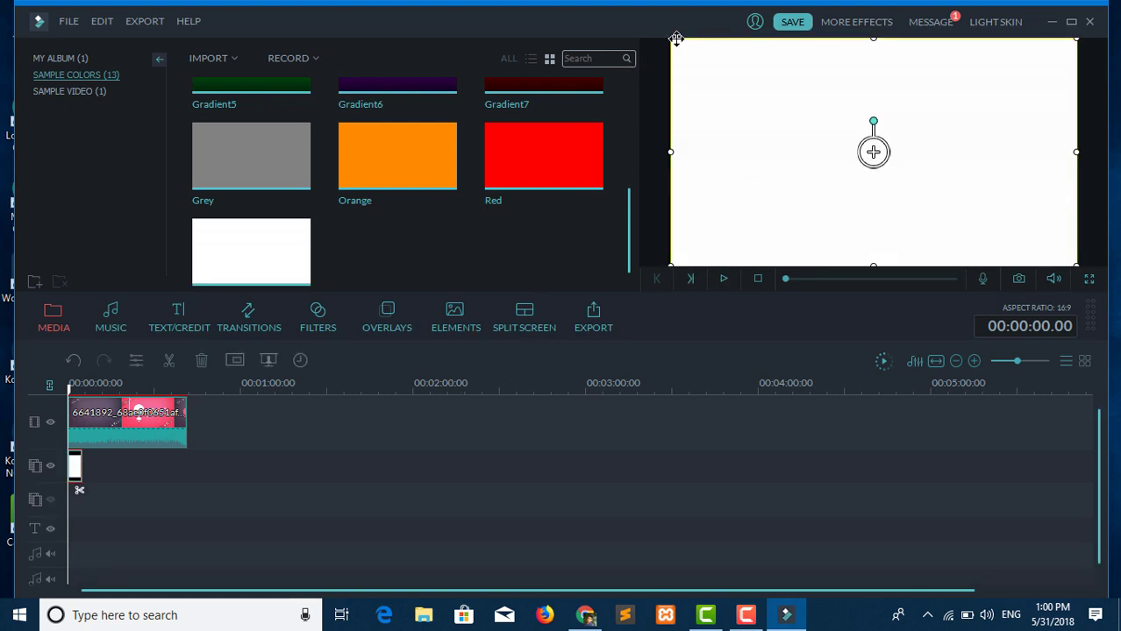
# Step: Resize, rotate and move the white overlay into a diagonal bar covering the watermark in the video's upper-left corner
pyautogui.moveTo(671, 40); pyautogui.dragTo(877, 155)
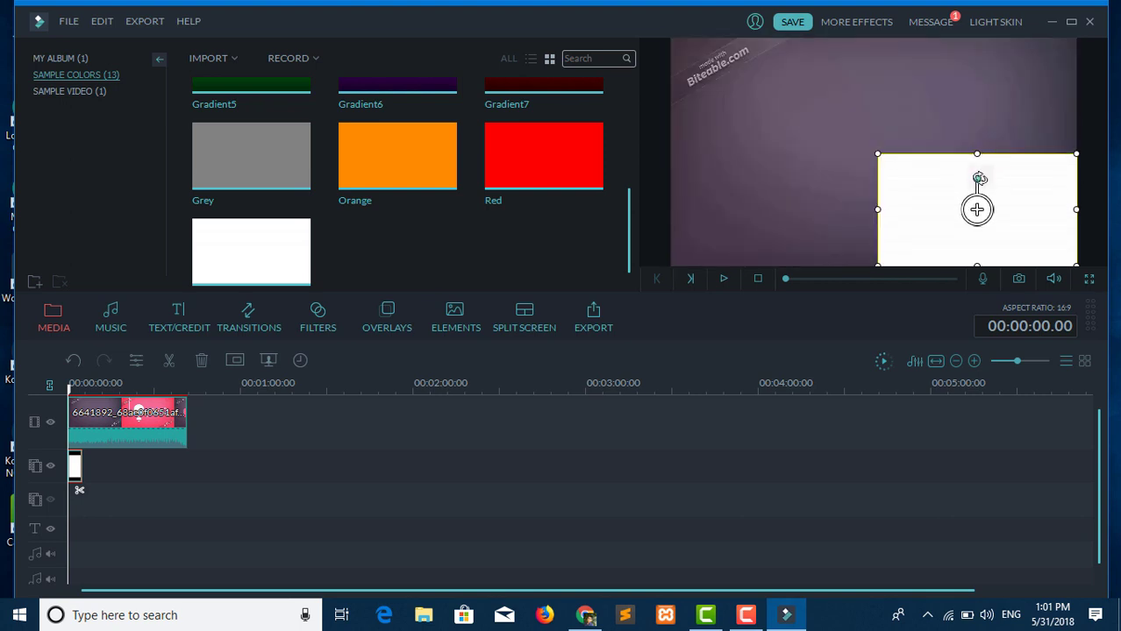
pyautogui.moveTo(978, 179)
pyautogui.mouseDown()
pyautogui.moveTo(1003, 180)
pyautogui.moveTo(963, 171)
pyautogui.mouseUp()
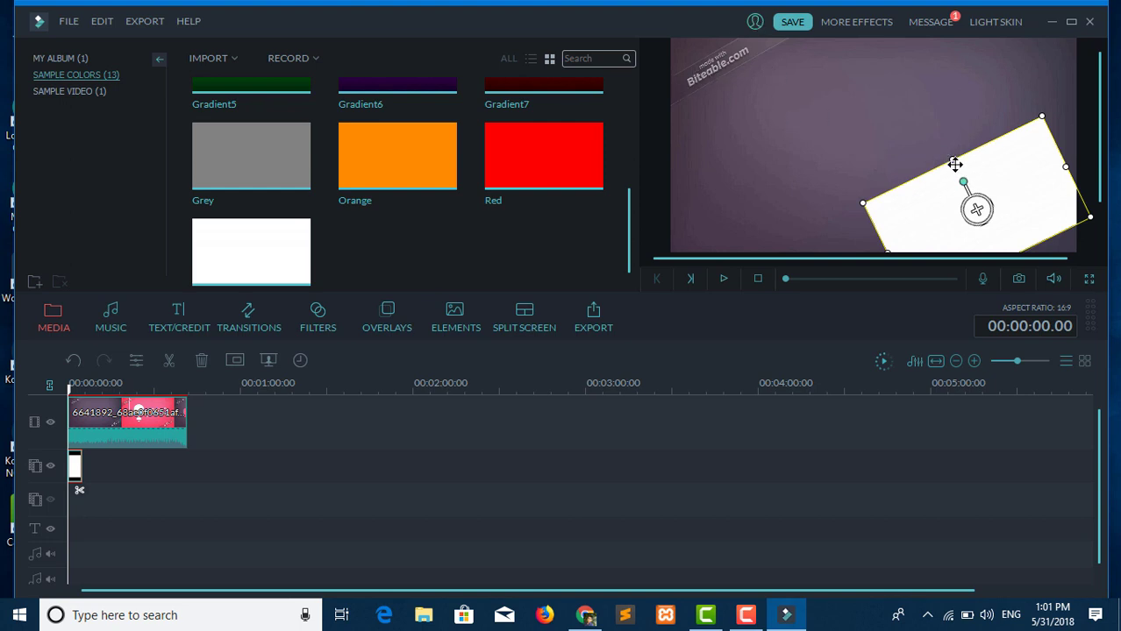
pyautogui.moveTo(953, 159); pyautogui.dragTo(758, 45)
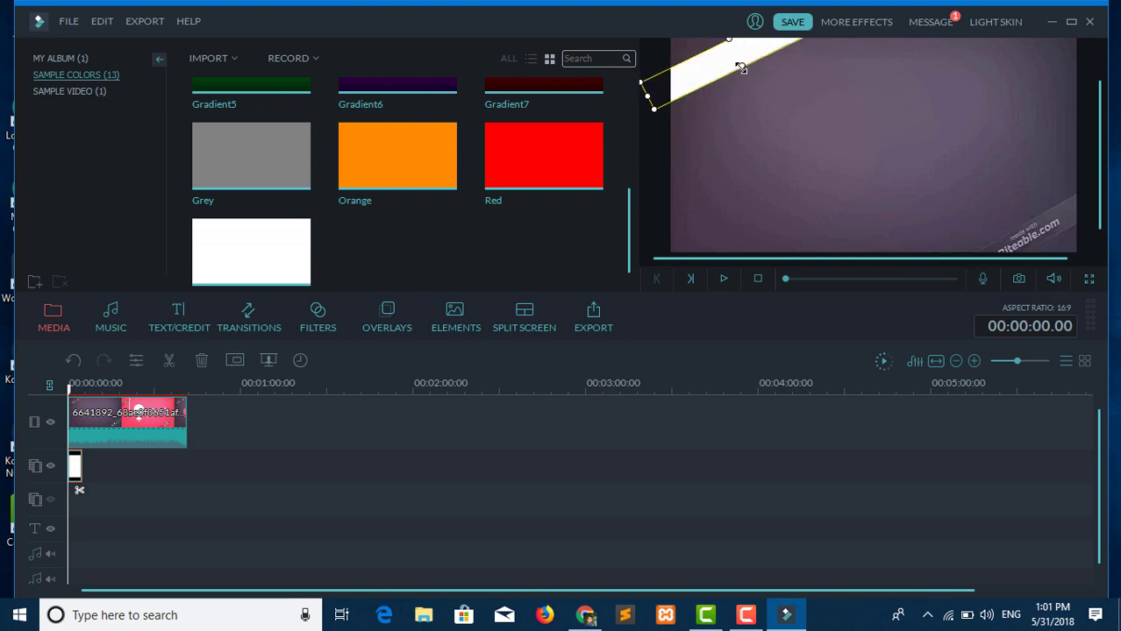
pyautogui.moveTo(730, 55)
pyautogui.mouseDown()
pyautogui.moveTo(768, 112)
pyautogui.moveTo(748, 85)
pyautogui.moveTo(769, 70)
pyautogui.moveTo(744, 50)
pyautogui.mouseUp()
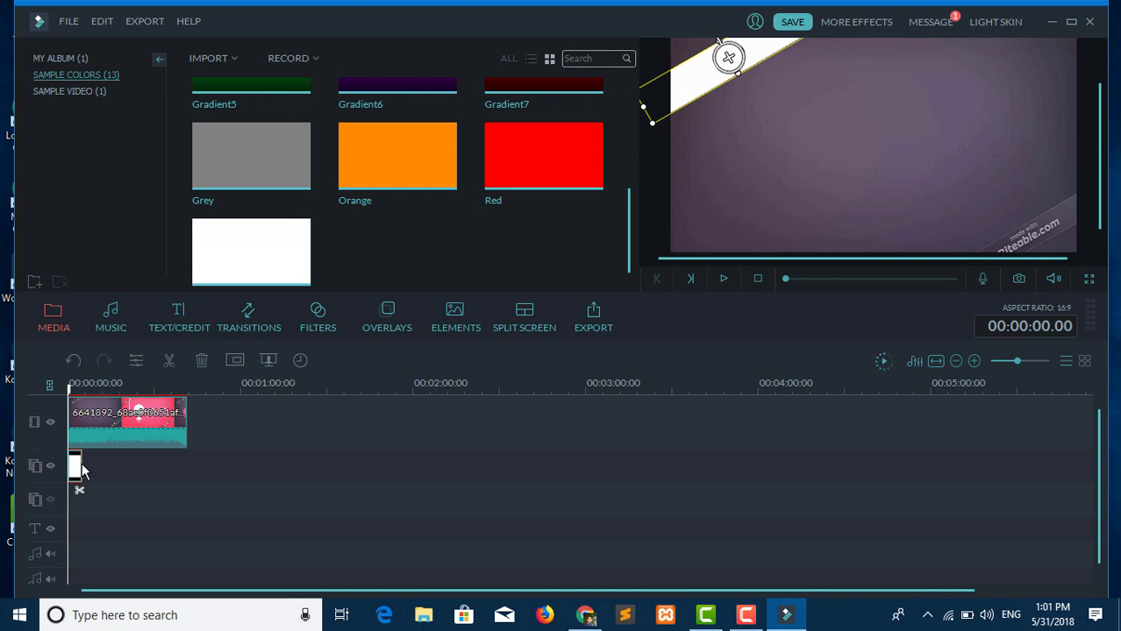
# Step: Extend the White overlay clip to the end of the video and play the opening seconds to check the covered corner
pyautogui.moveTo(80, 467); pyautogui.dragTo(185, 465)
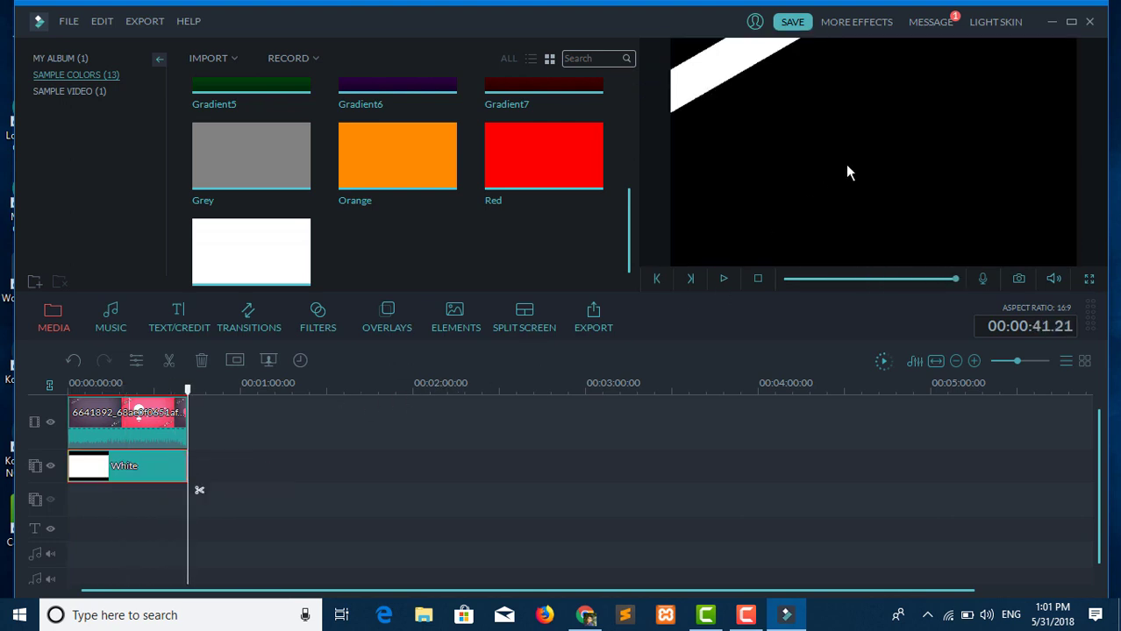
pyautogui.click(689, 56)
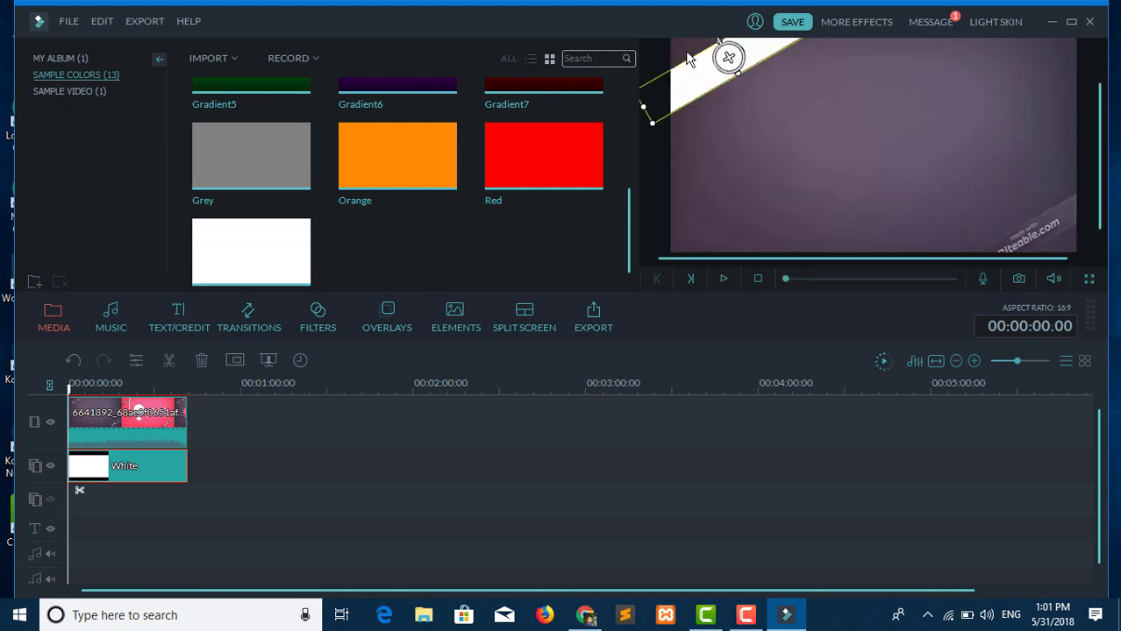
pyautogui.click(723, 278)
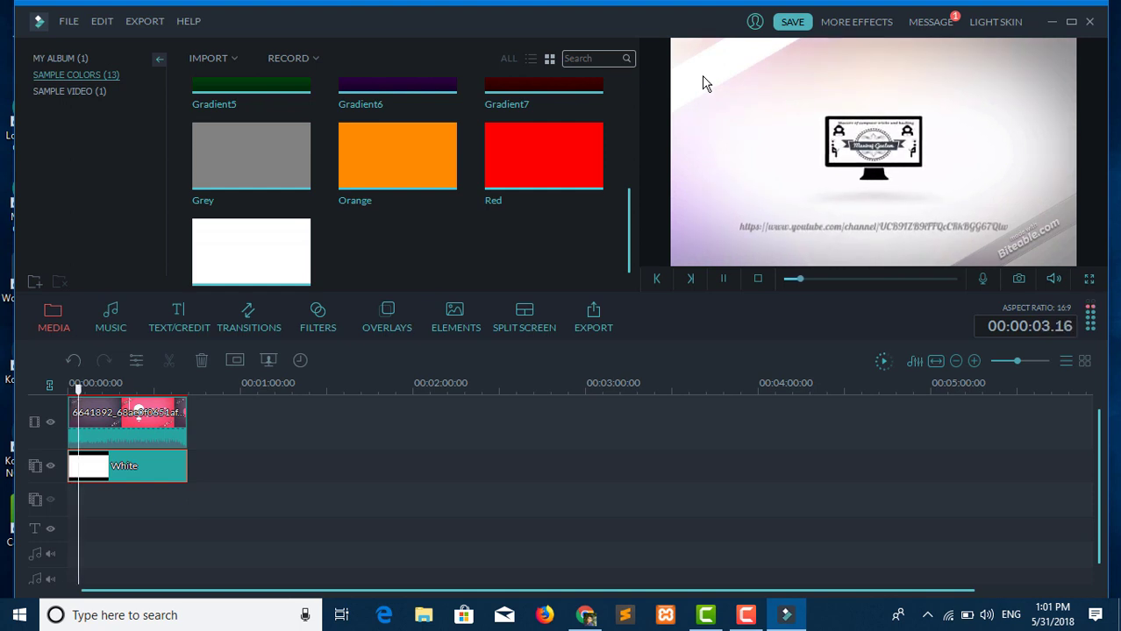
pyautogui.click(724, 278)
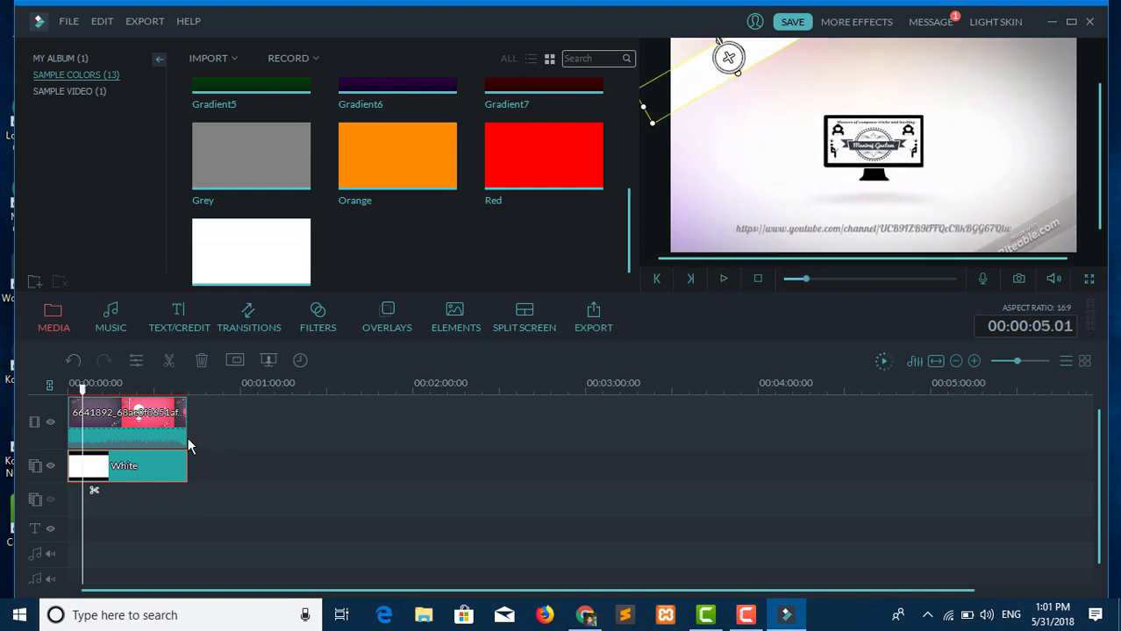
# Step: Duplicate the White clip onto the second overlay track from the start, and stretch the first track's shortened clip to the video's end
pyautogui.rightClick(163, 457)
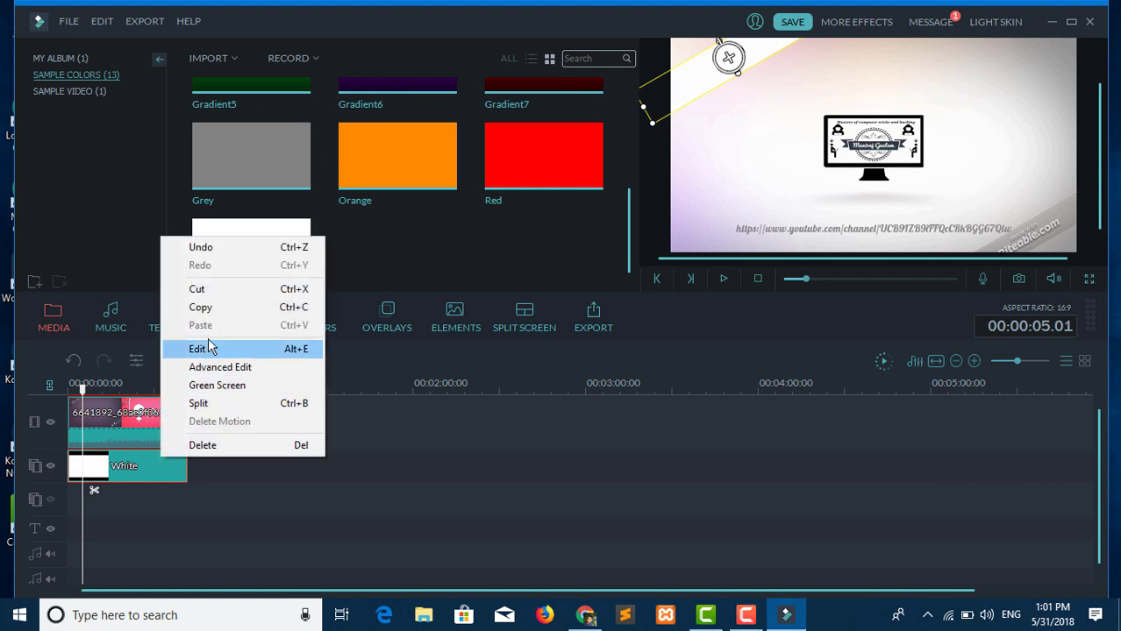
pyautogui.click(202, 309)
pyautogui.click(166, 500)
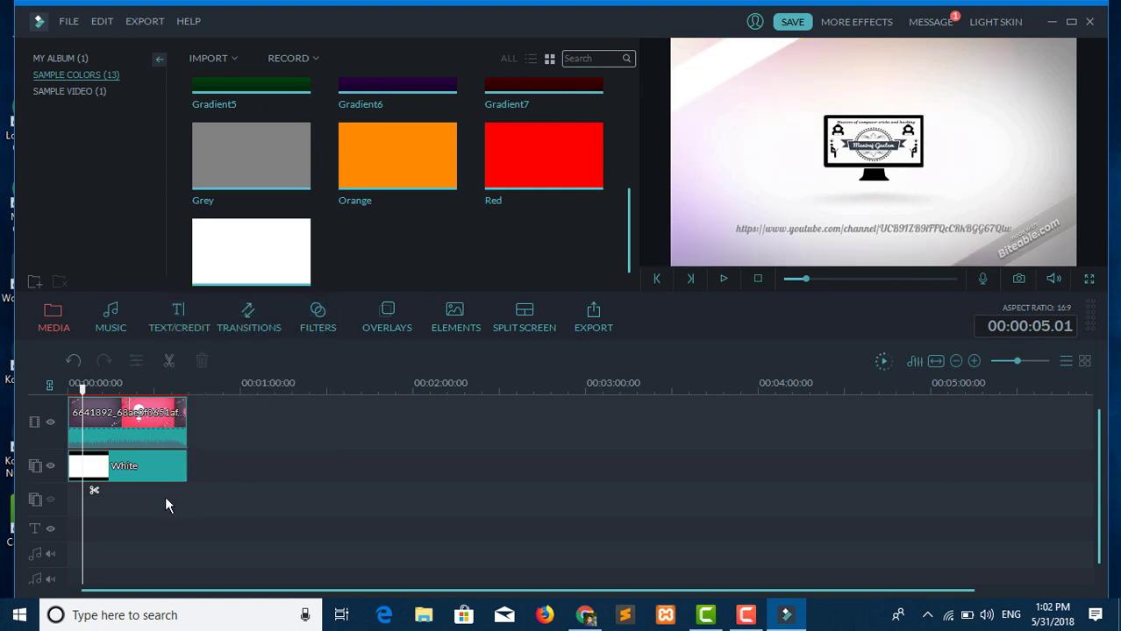
pyautogui.hotkey('ctrl', 'v')
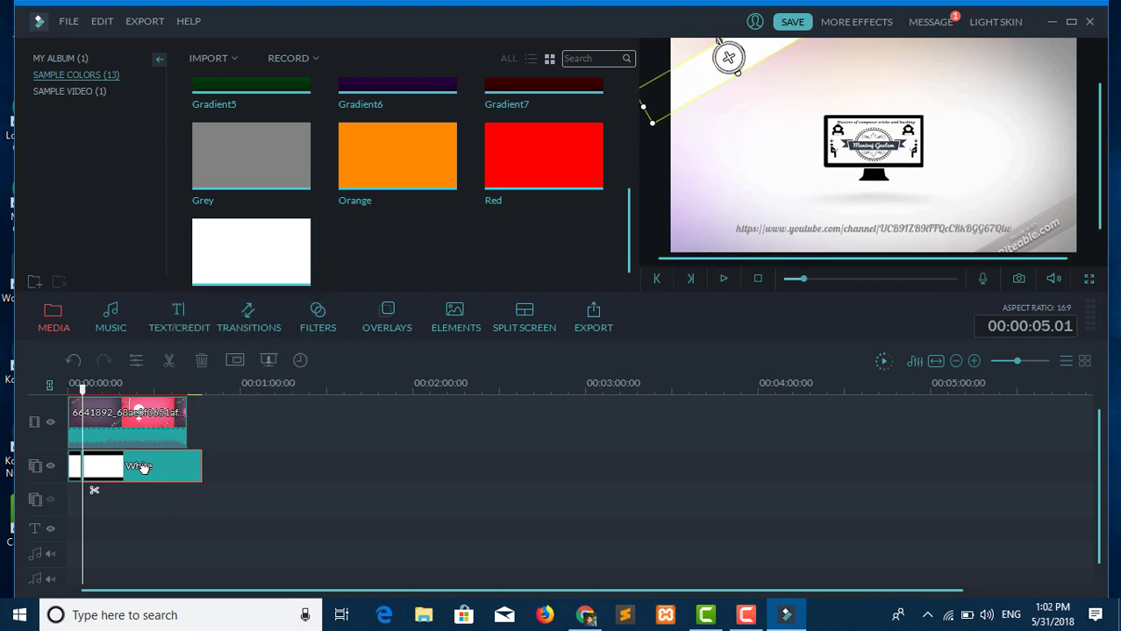
pyautogui.moveTo(142, 466); pyautogui.dragTo(122, 505)
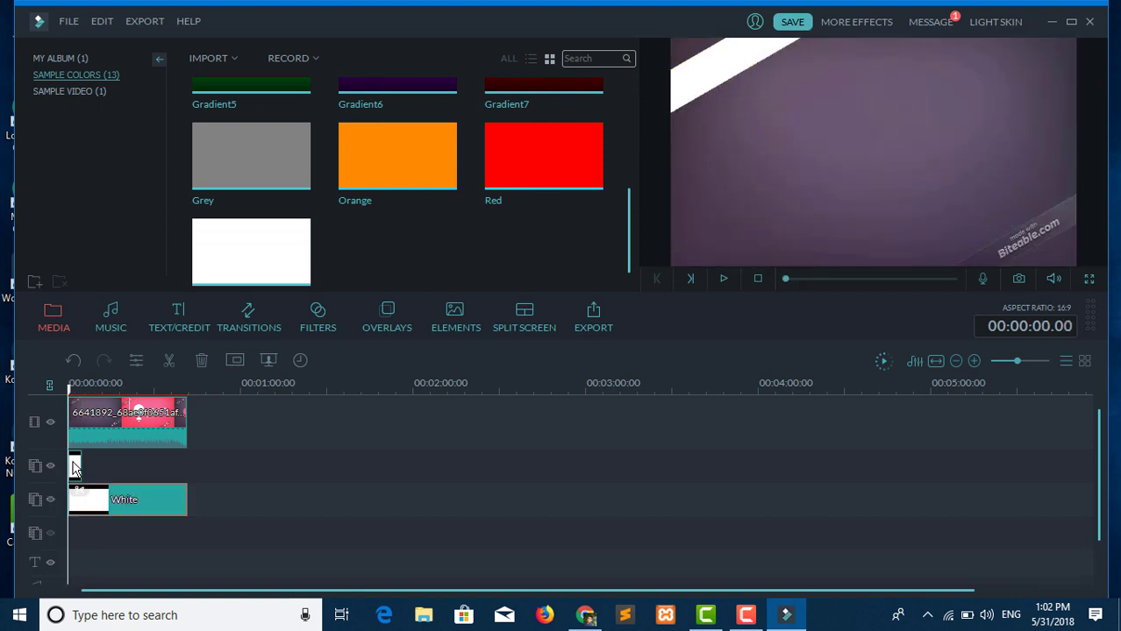
pyautogui.moveTo(79, 465); pyautogui.dragTo(180, 460)
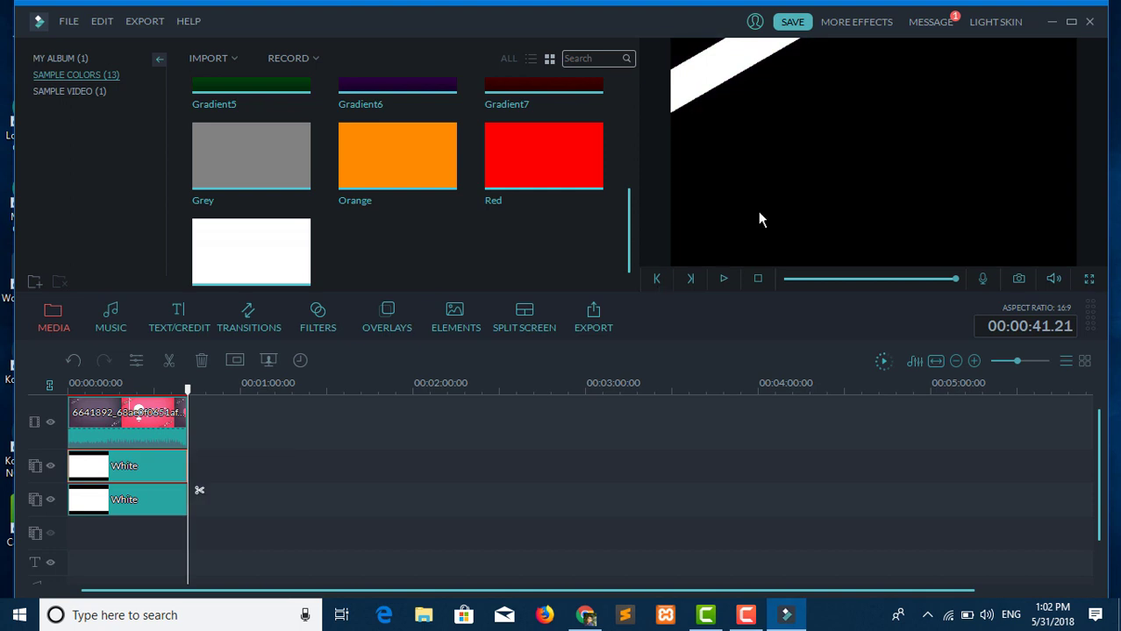
# Step: Move the white bar of the first overlay track over the watermark in the video's lower-right corner
pyautogui.doubleClick(144, 468)
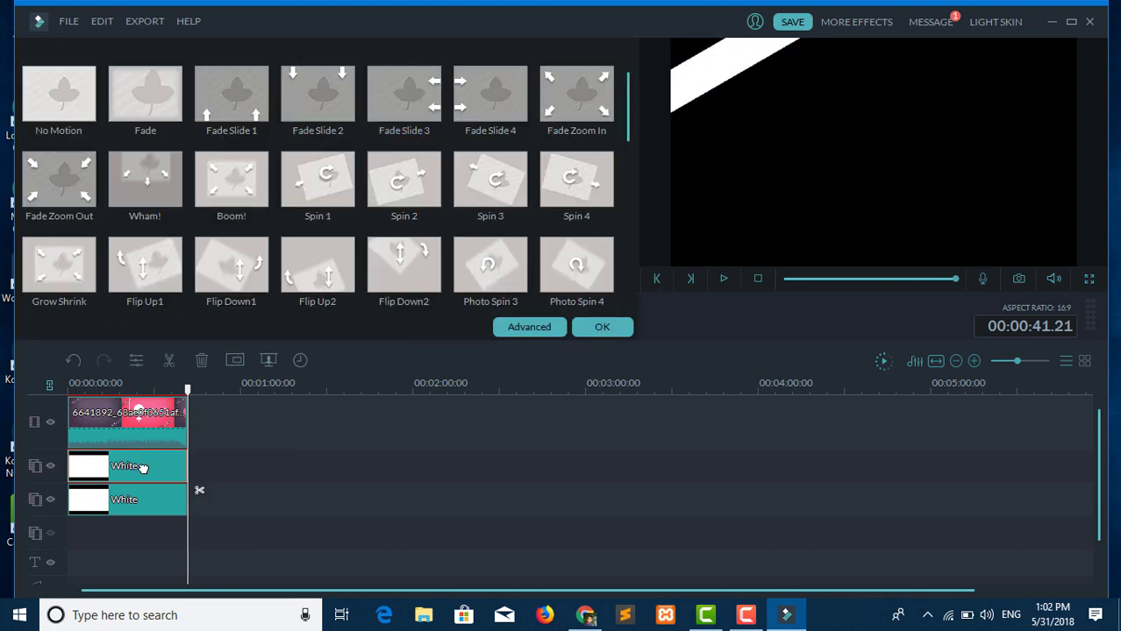
pyautogui.click(585, 330)
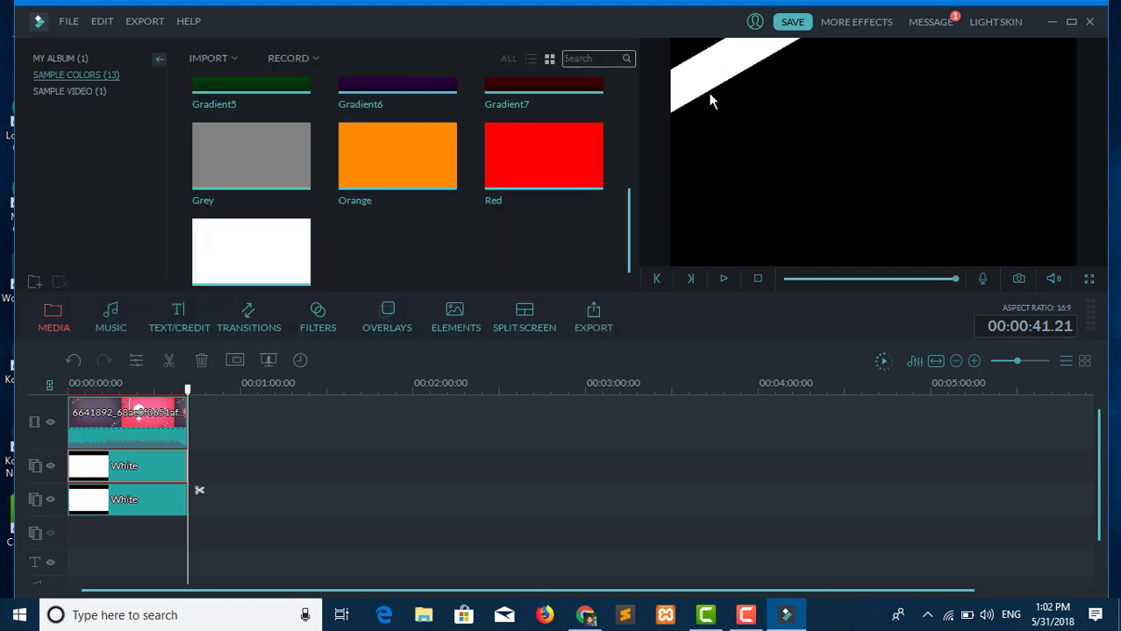
pyautogui.click(722, 279)
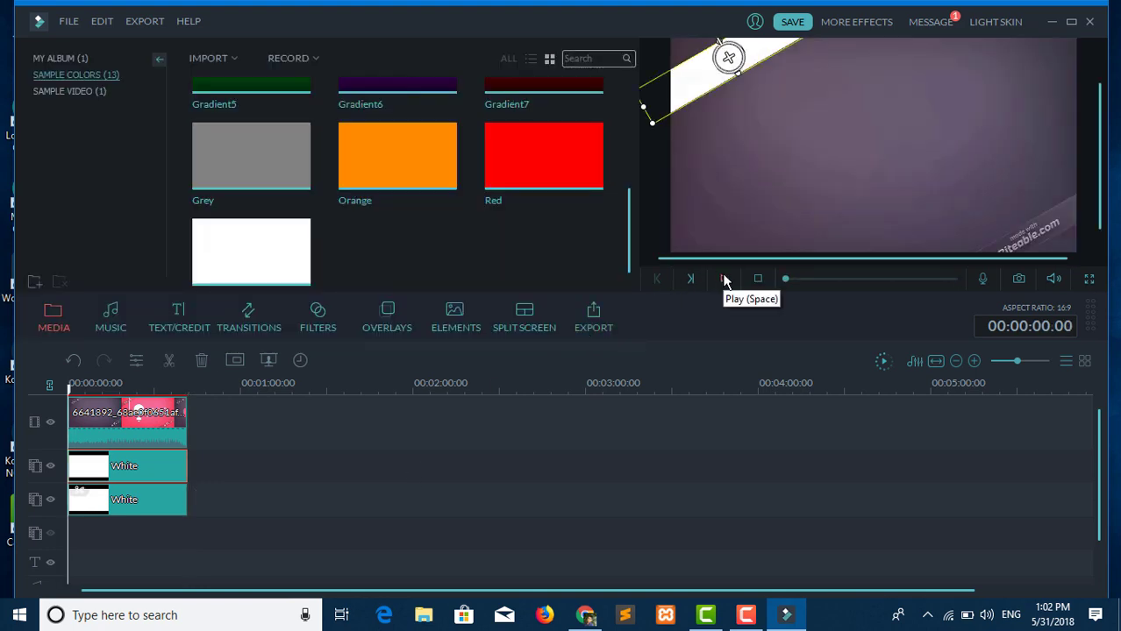
pyautogui.moveTo(693, 90); pyautogui.dragTo(996, 261)
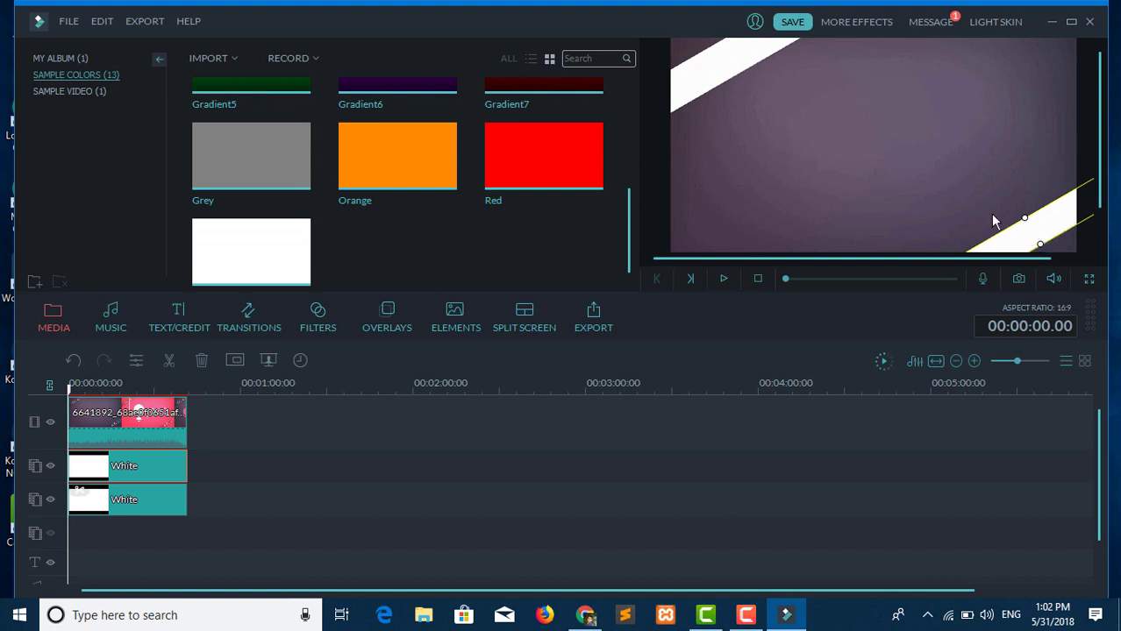
# Step: Narrow the white bar in the video's upper-left corner slightly and play the opening seconds to check both bars
pyautogui.click(721, 70)
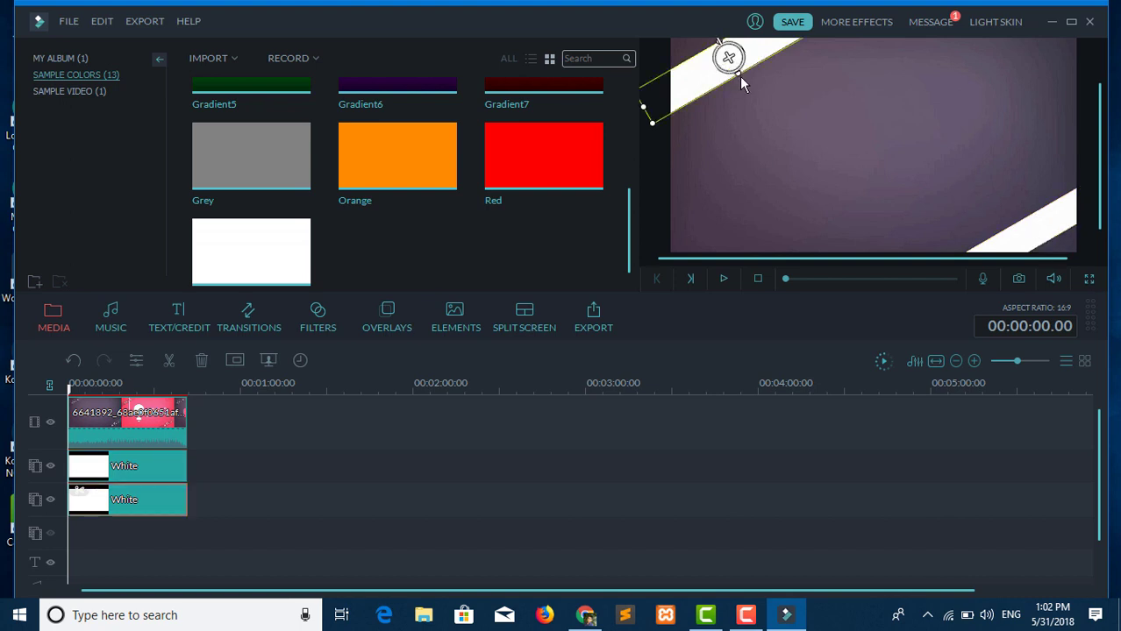
pyautogui.moveTo(741, 75); pyautogui.dragTo(735, 66)
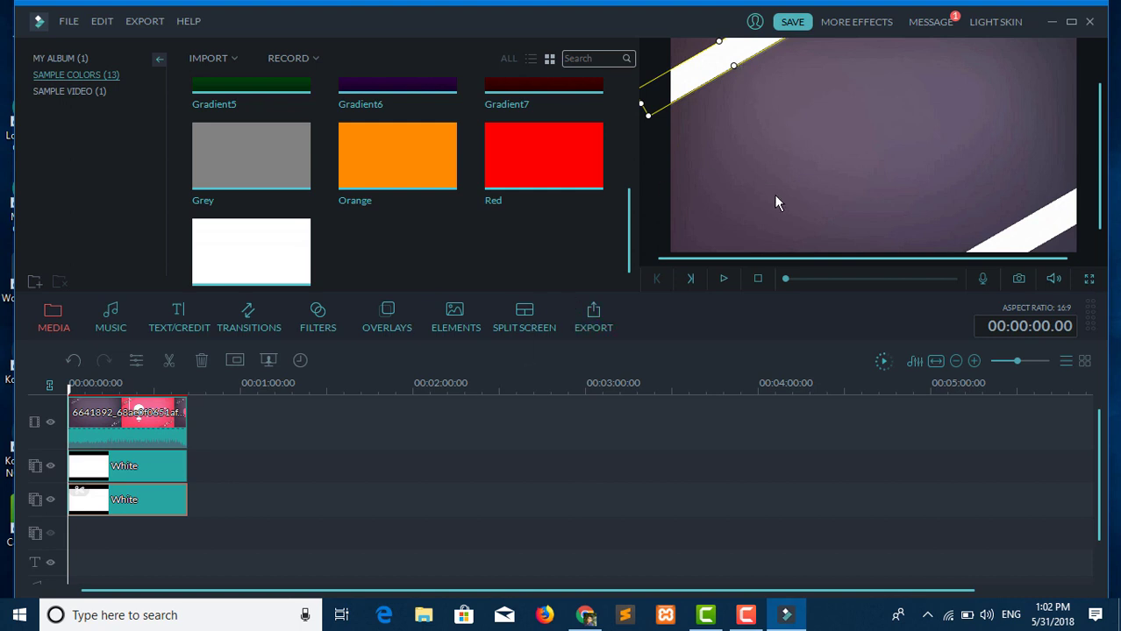
pyautogui.press('space')
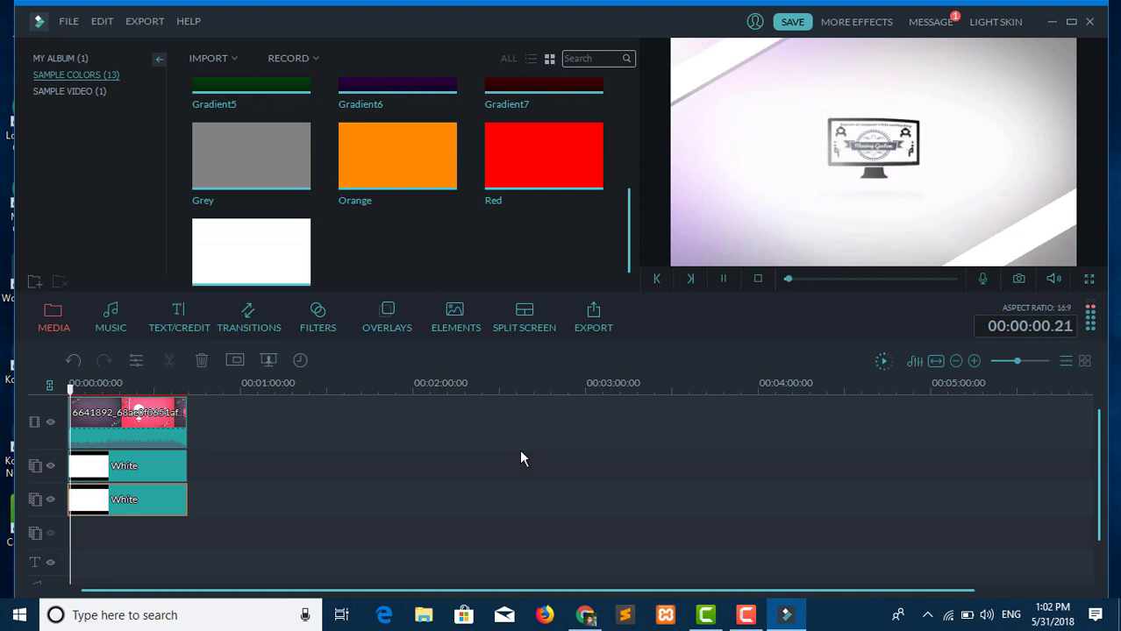
pyautogui.press('space')
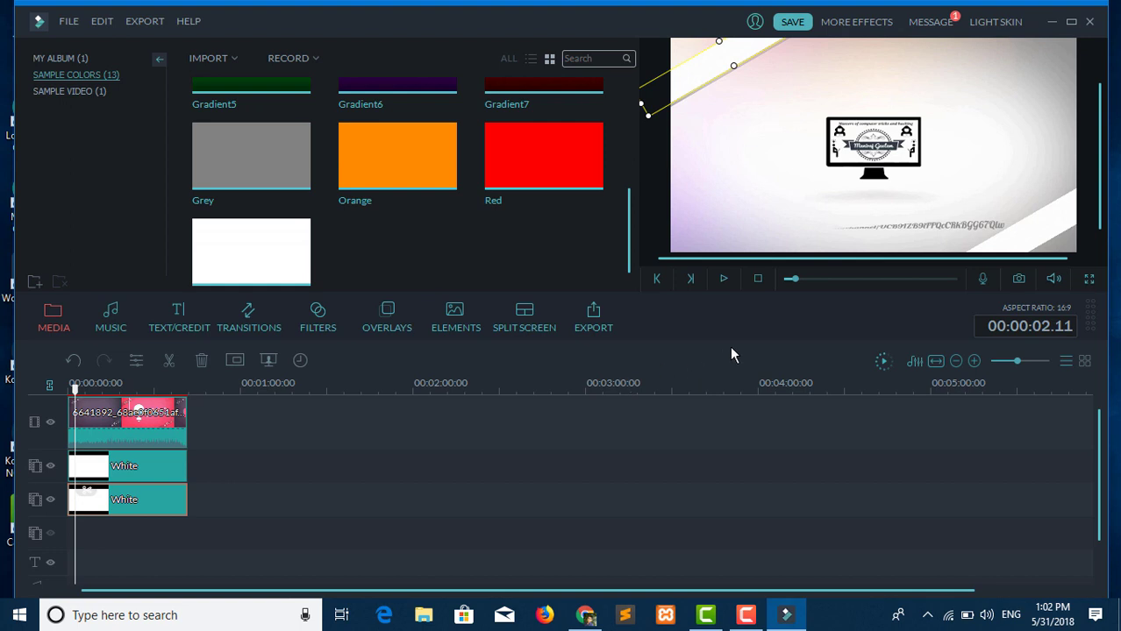
# Step: Add the Title 6 preset to the text track at the playhead
pyautogui.click(181, 321)
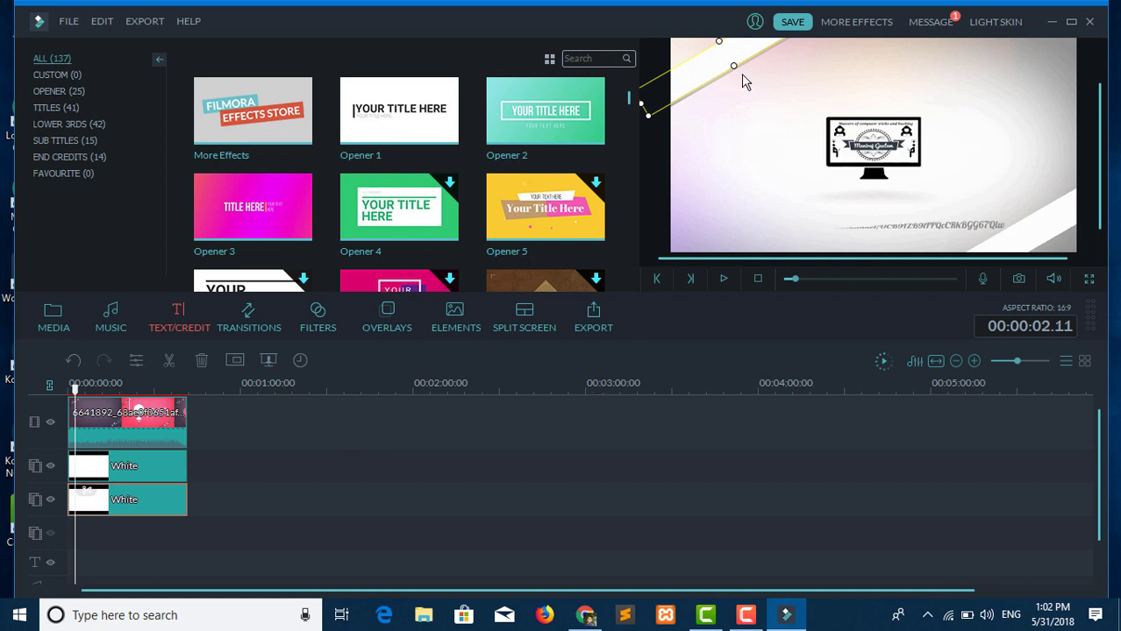
pyautogui.click(54, 111)
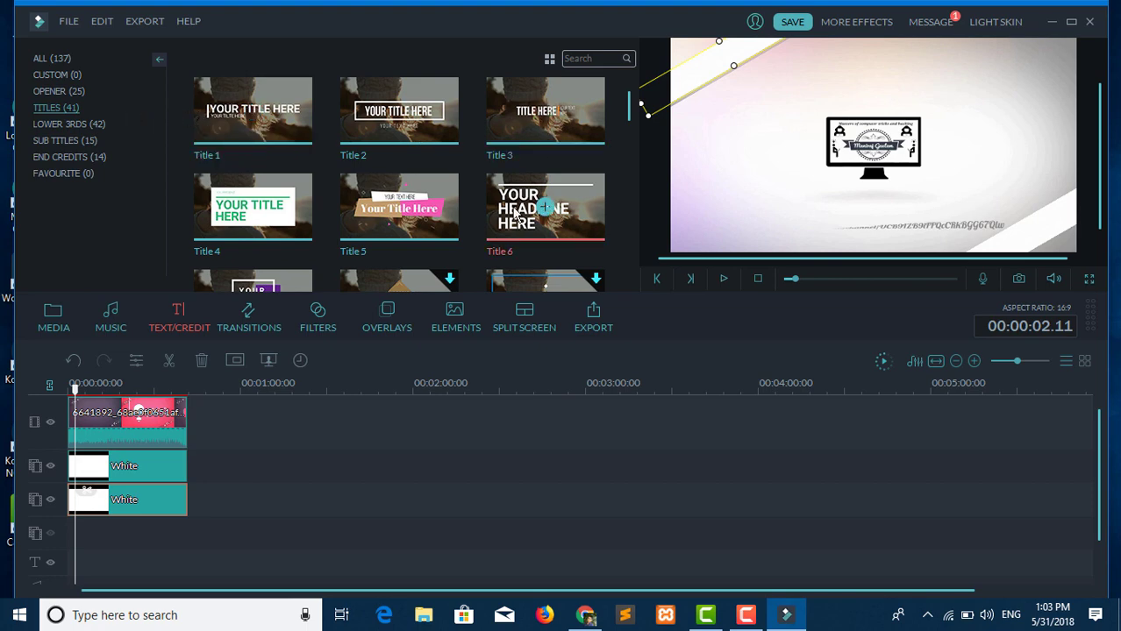
pyautogui.click(544, 211)
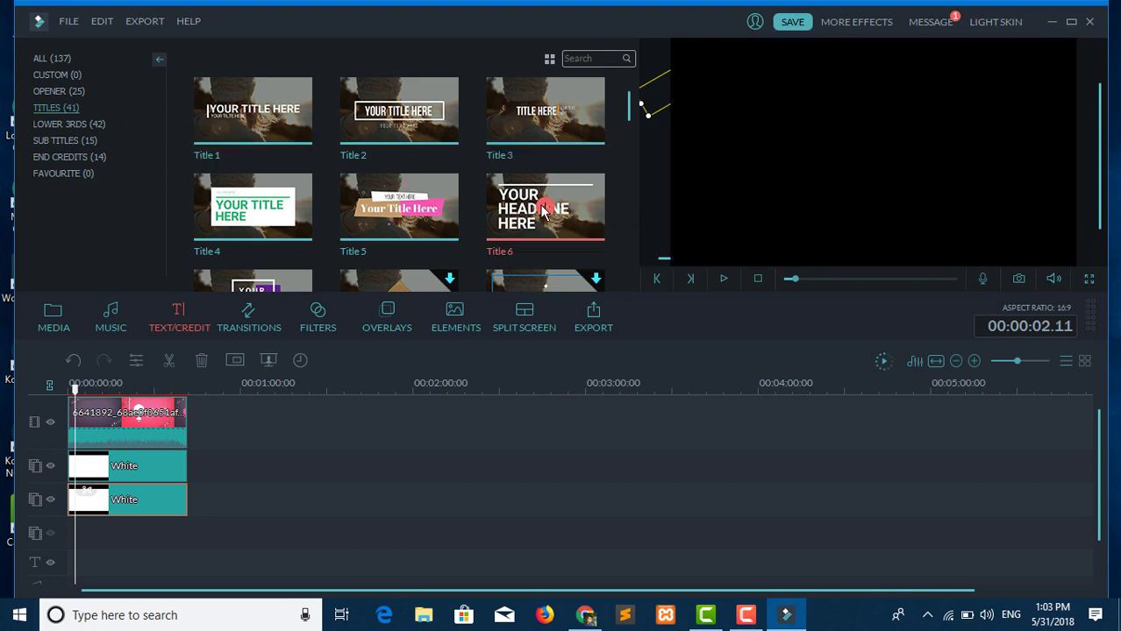
pyautogui.moveTo(544, 210); pyautogui.dragTo(83, 562)
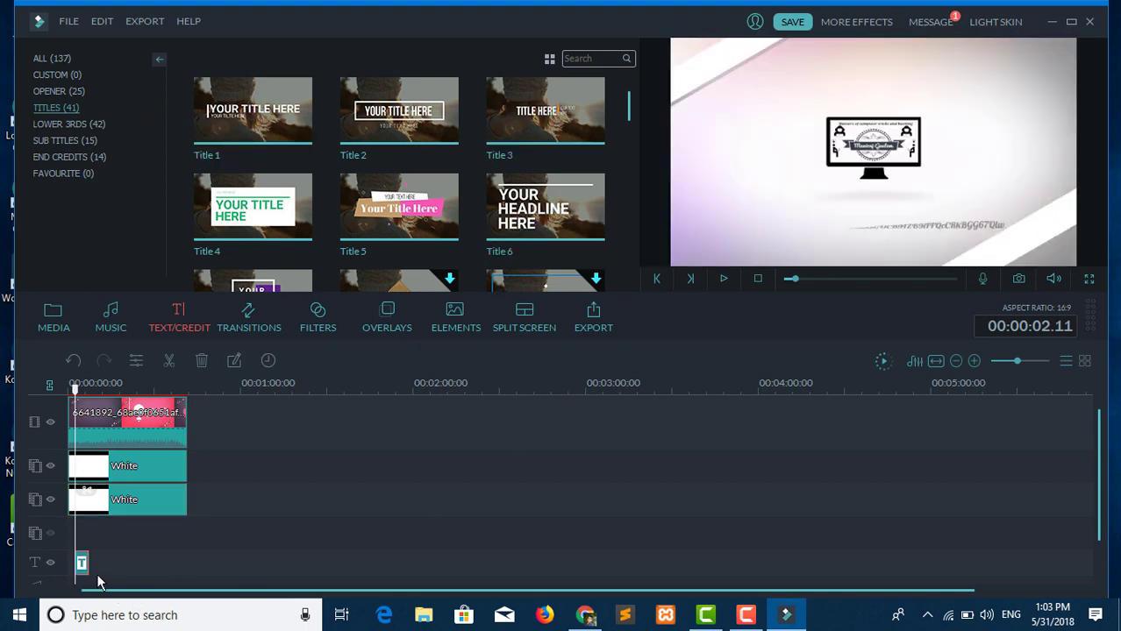
# Step: Open the title clip for editing and replace the word YOUR with the creator's full name
pyautogui.rightClick(79, 563)
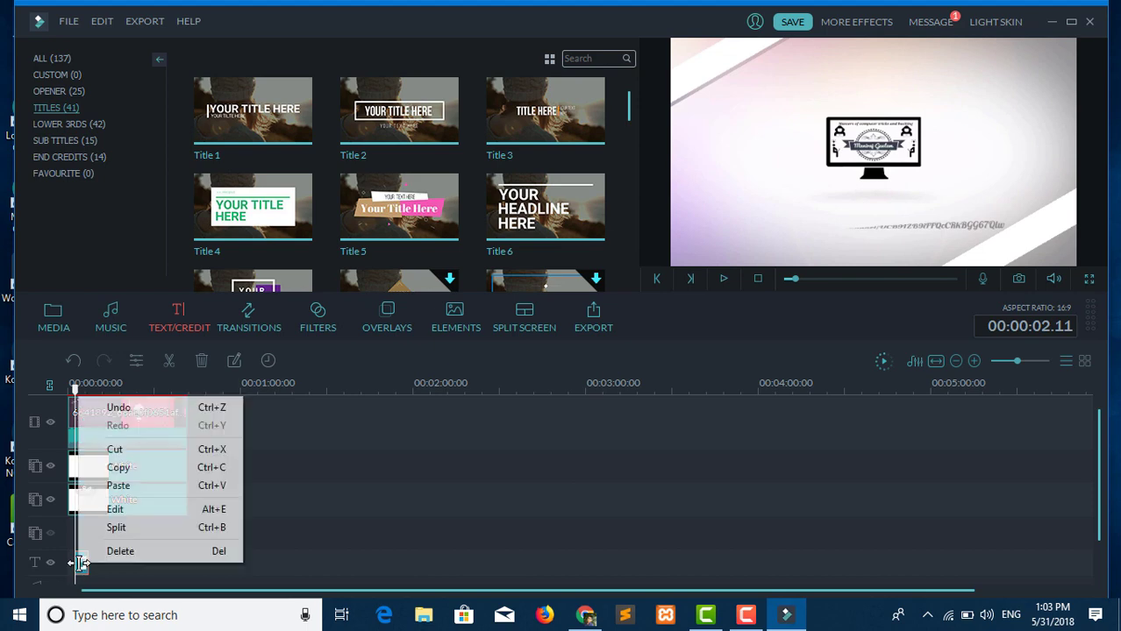
pyautogui.click(114, 510)
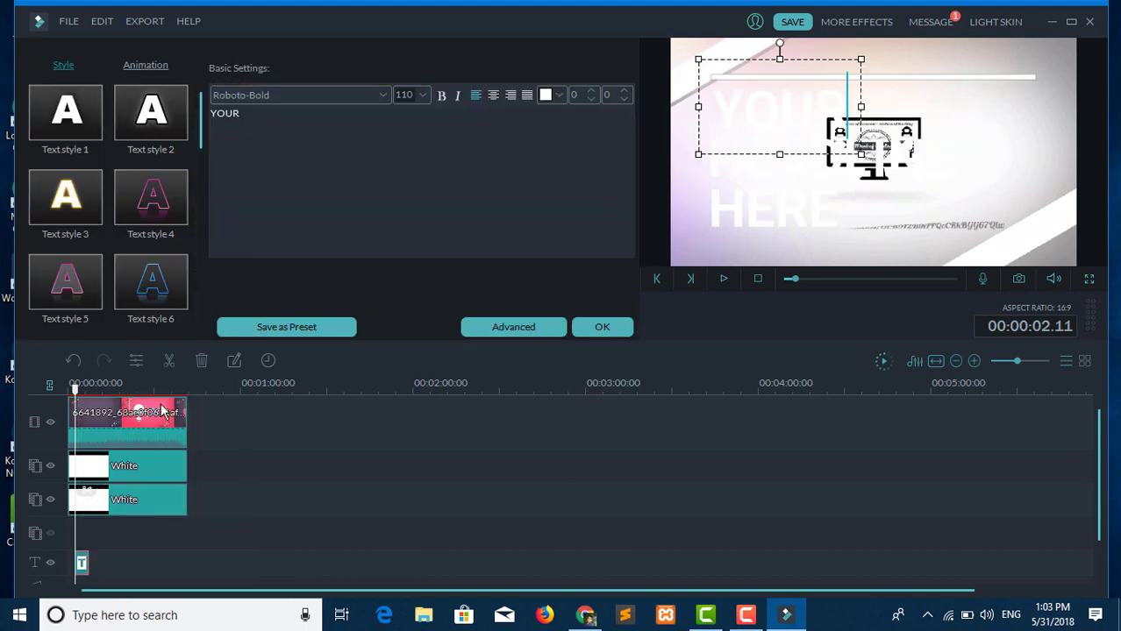
pyautogui.doubleClick(242, 113)
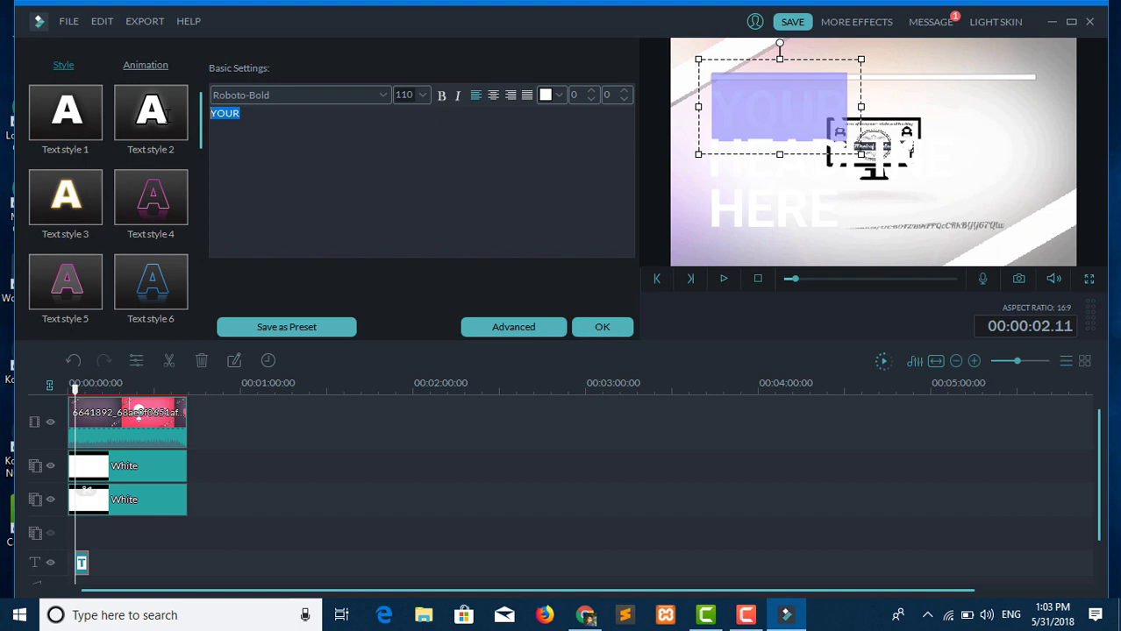
pyautogui.press('BackSpace')
pyautogui.write('M')
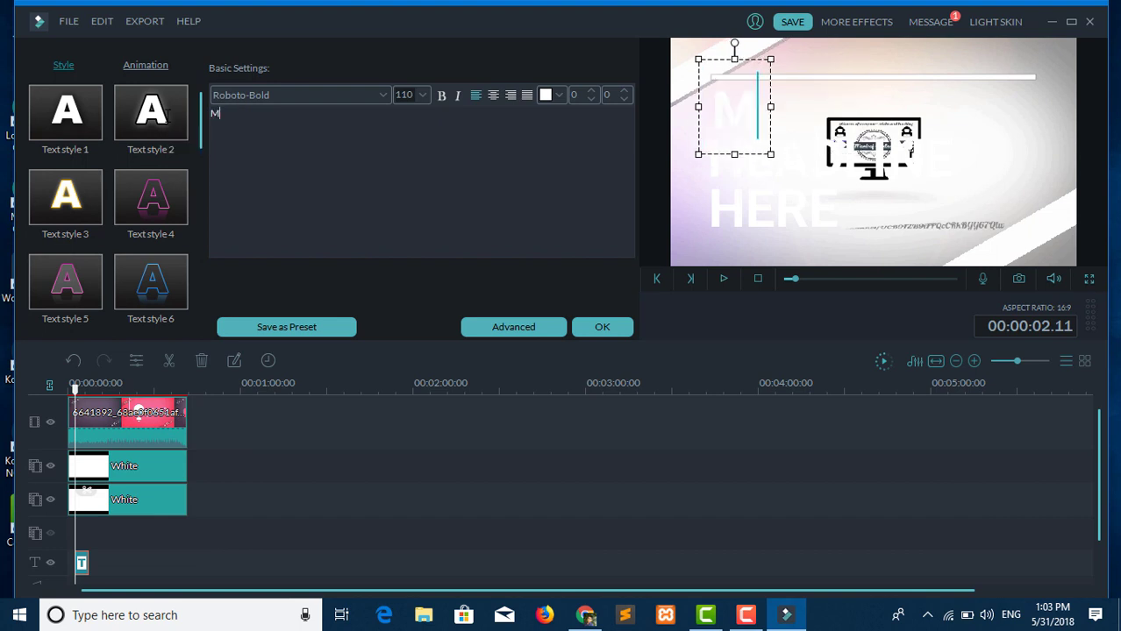
pyautogui.write('aniraj')
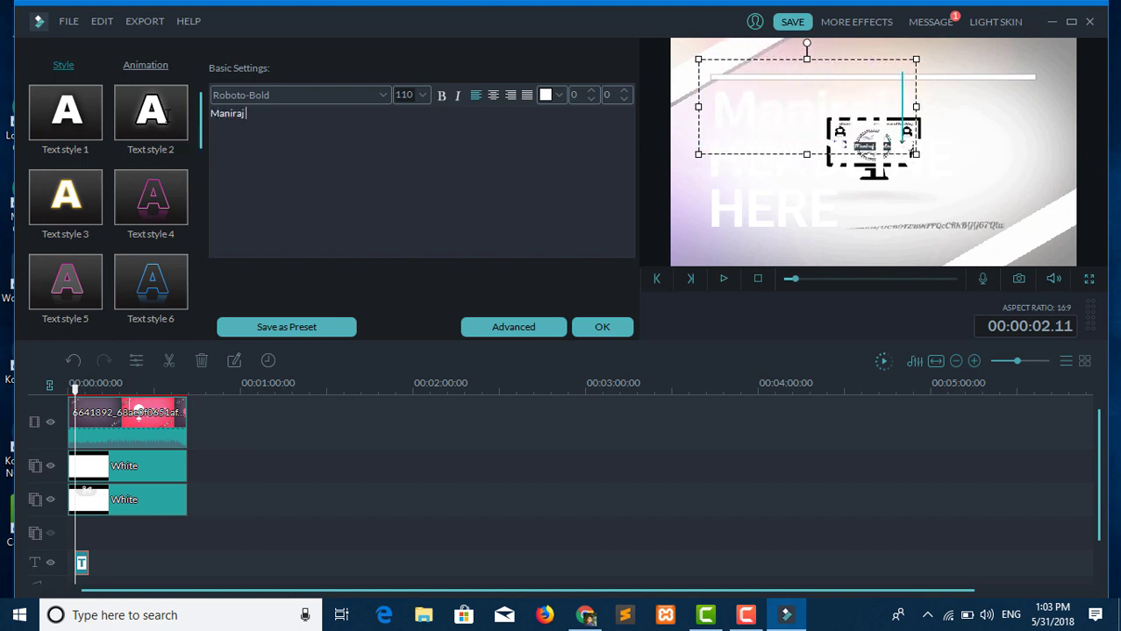
pyautogui.write(' Gautam')
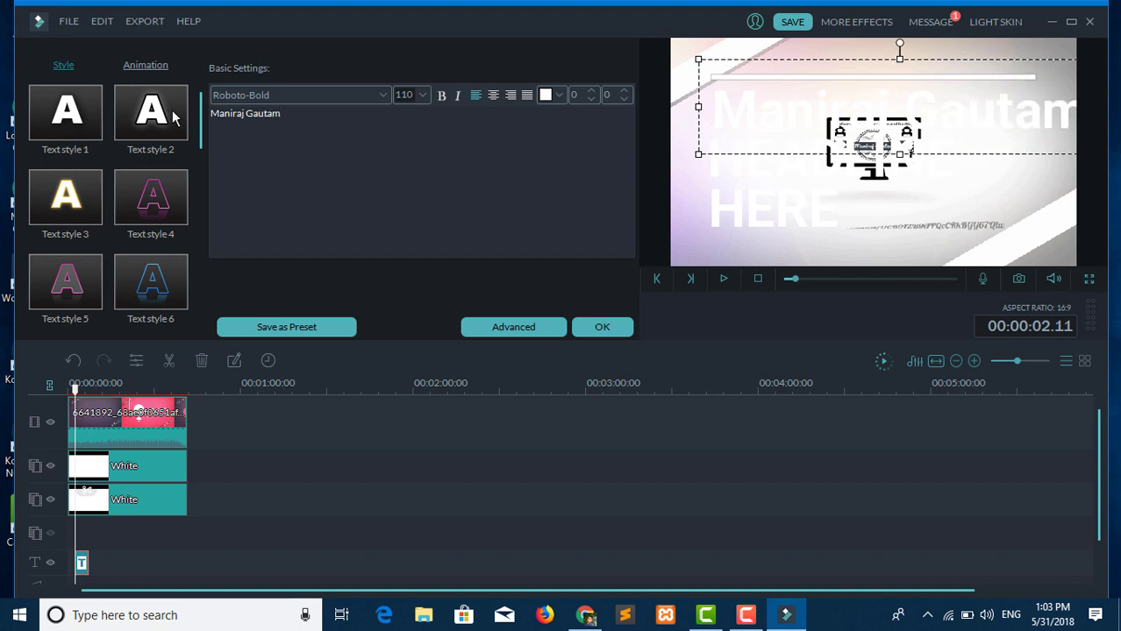
# Step: Colour the entire name text black
pyautogui.hotkey('ctrl', 'a')
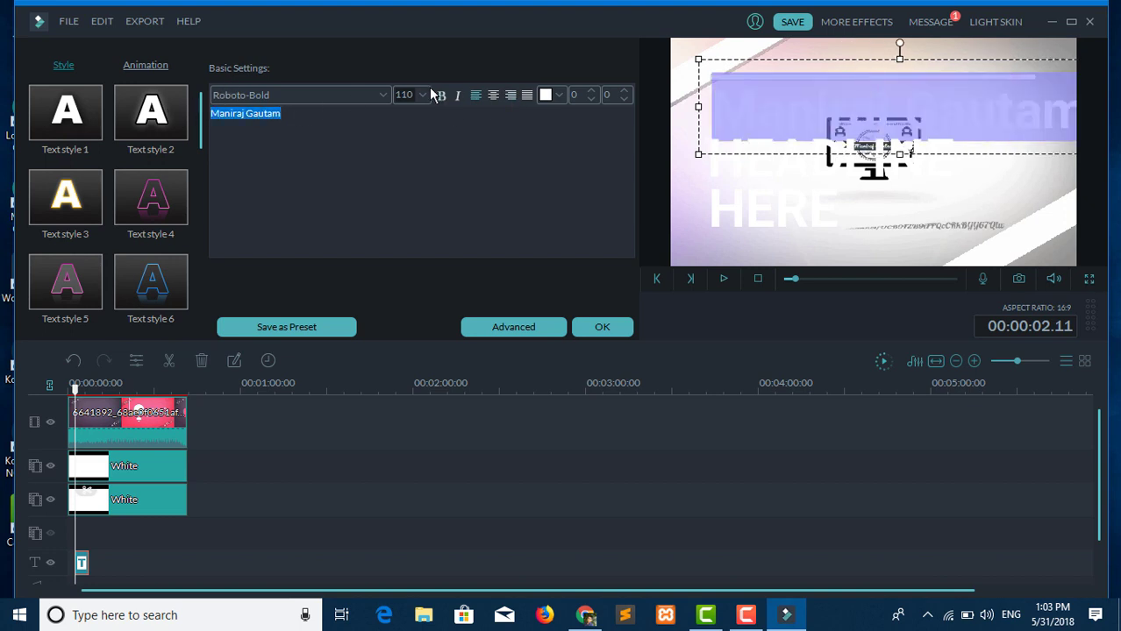
pyautogui.click(422, 94)
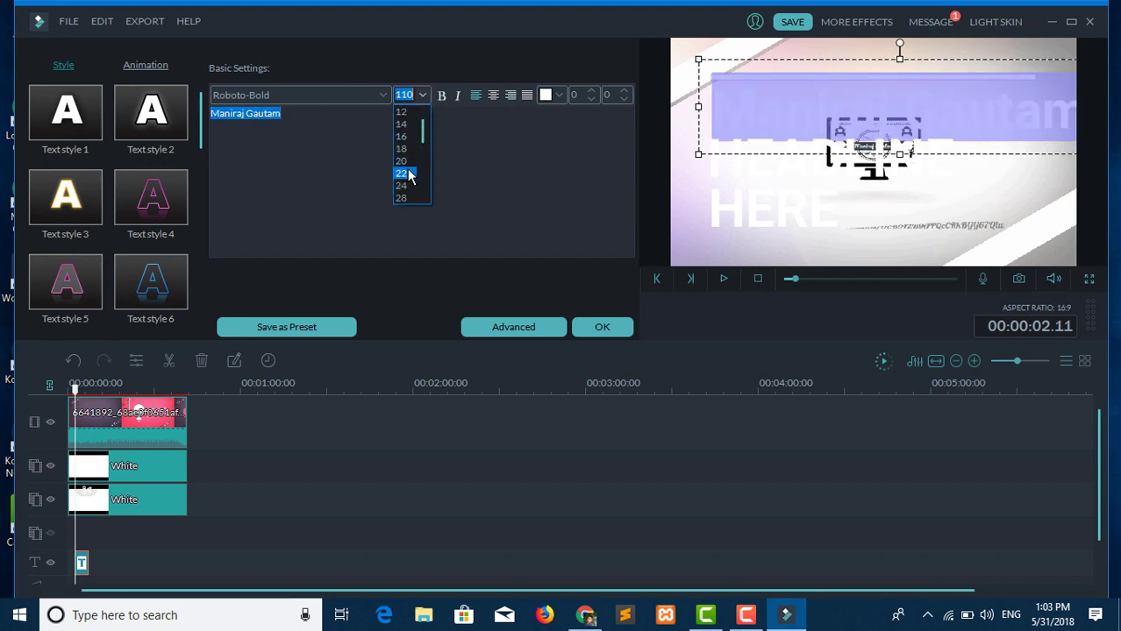
pyautogui.click(445, 94)
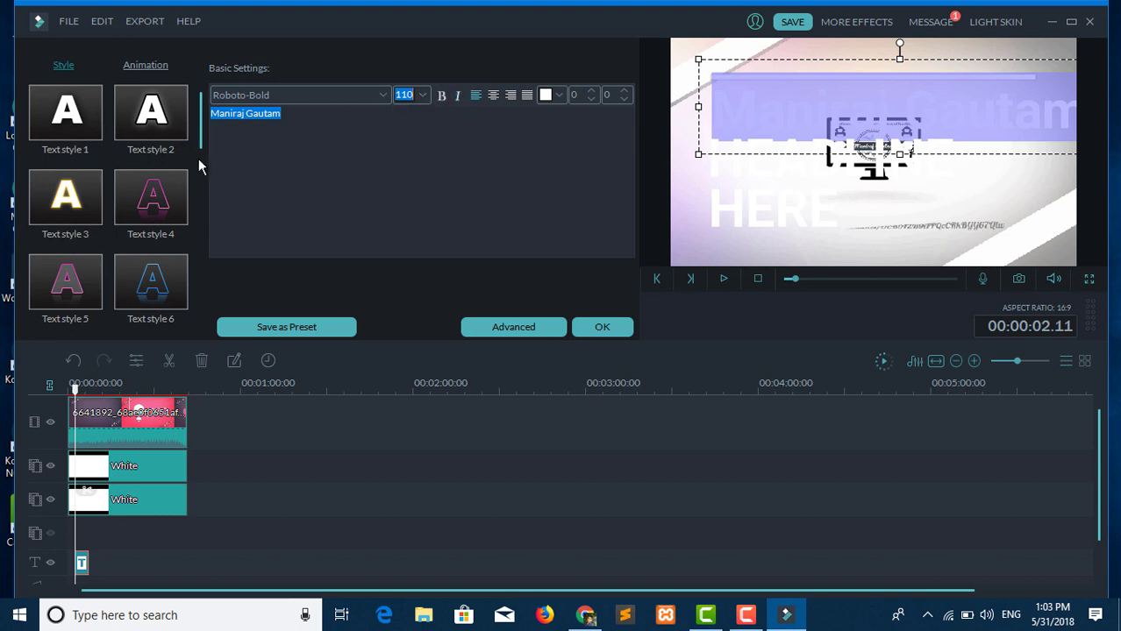
pyautogui.click(558, 98)
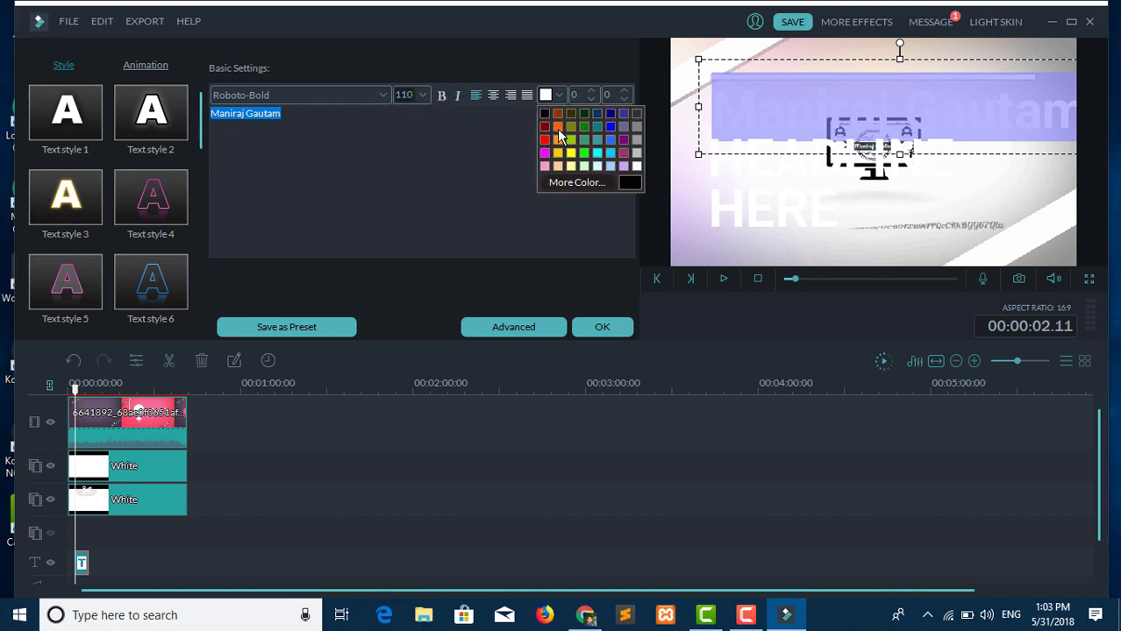
pyautogui.click(548, 121)
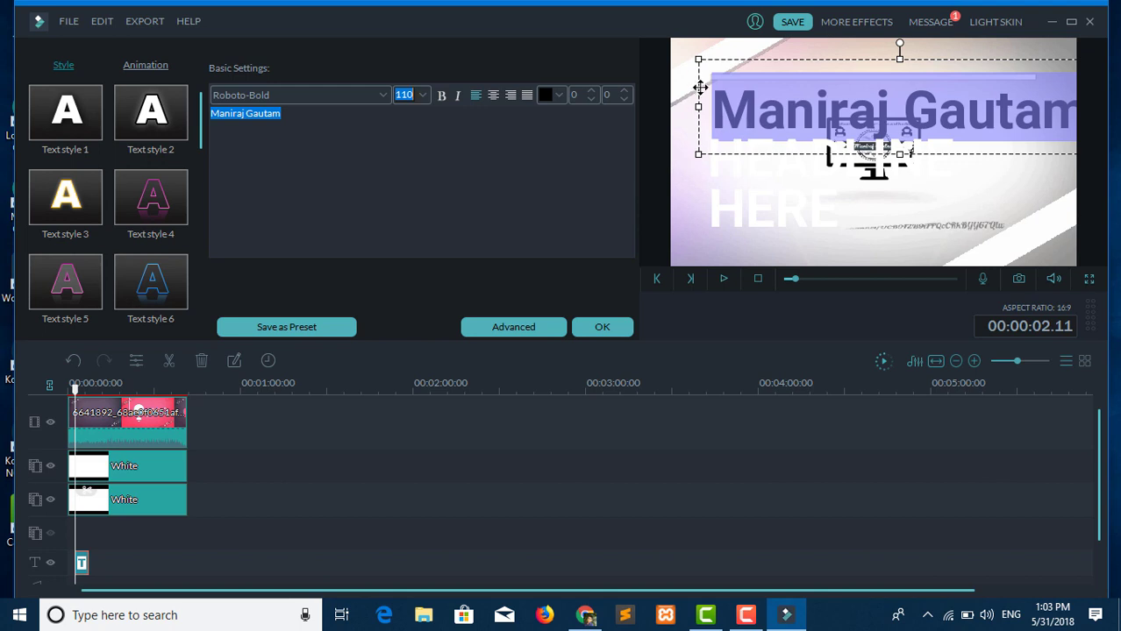
# Step: Shrink the name text and rotate it to slope upward like the white corner bars
pyautogui.moveTo(698, 58); pyautogui.dragTo(866, 91)
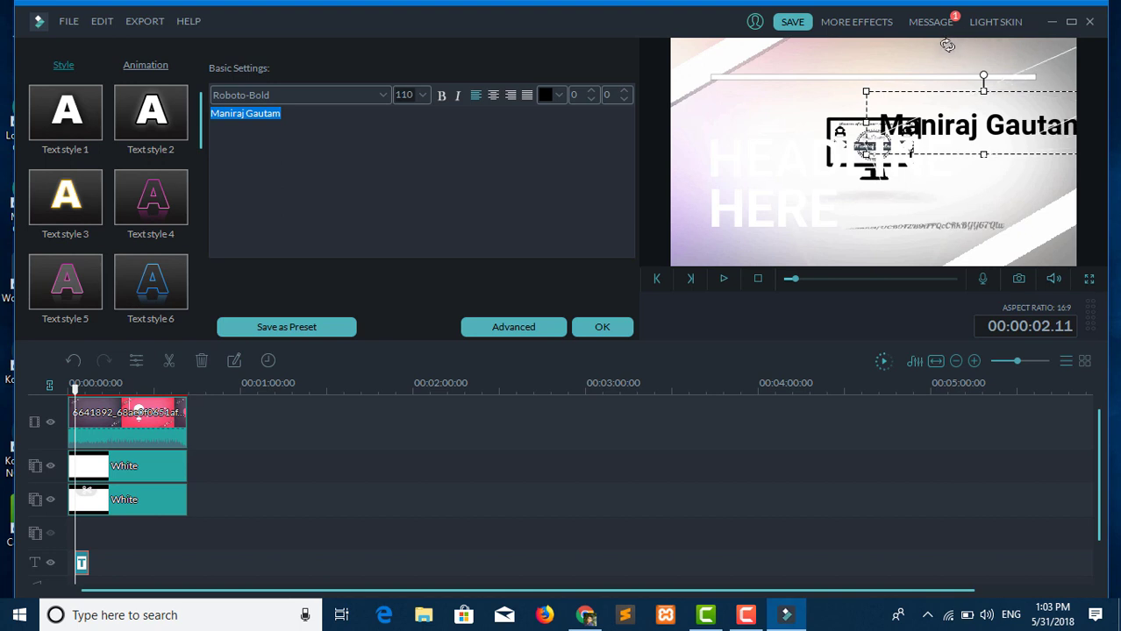
pyautogui.moveTo(946, 43); pyautogui.dragTo(998, 98)
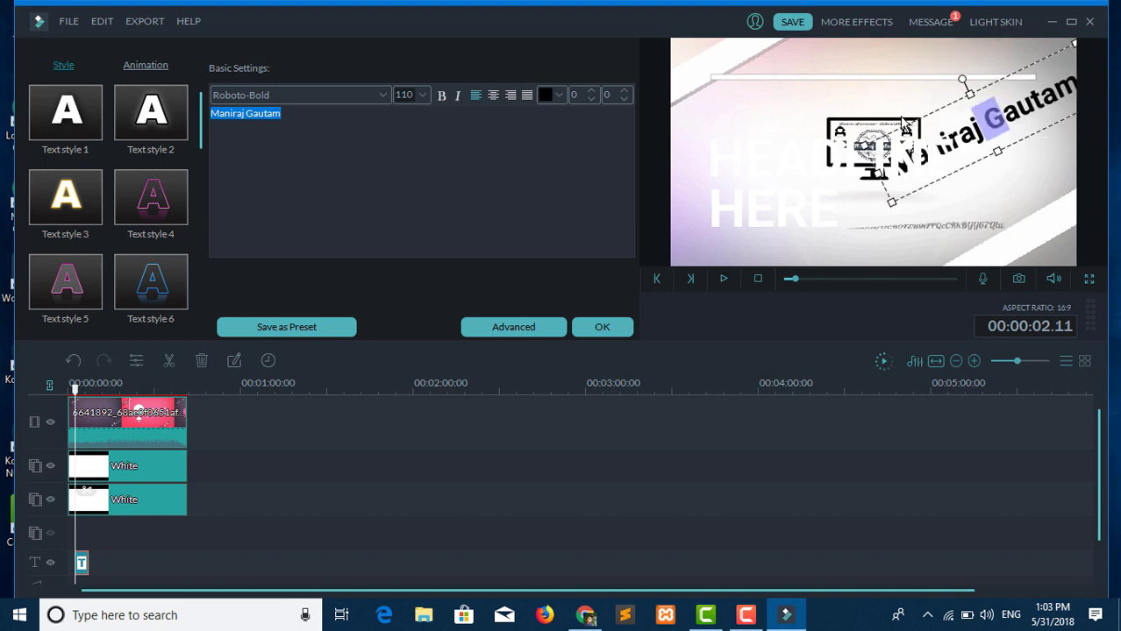
pyautogui.click(500, 226)
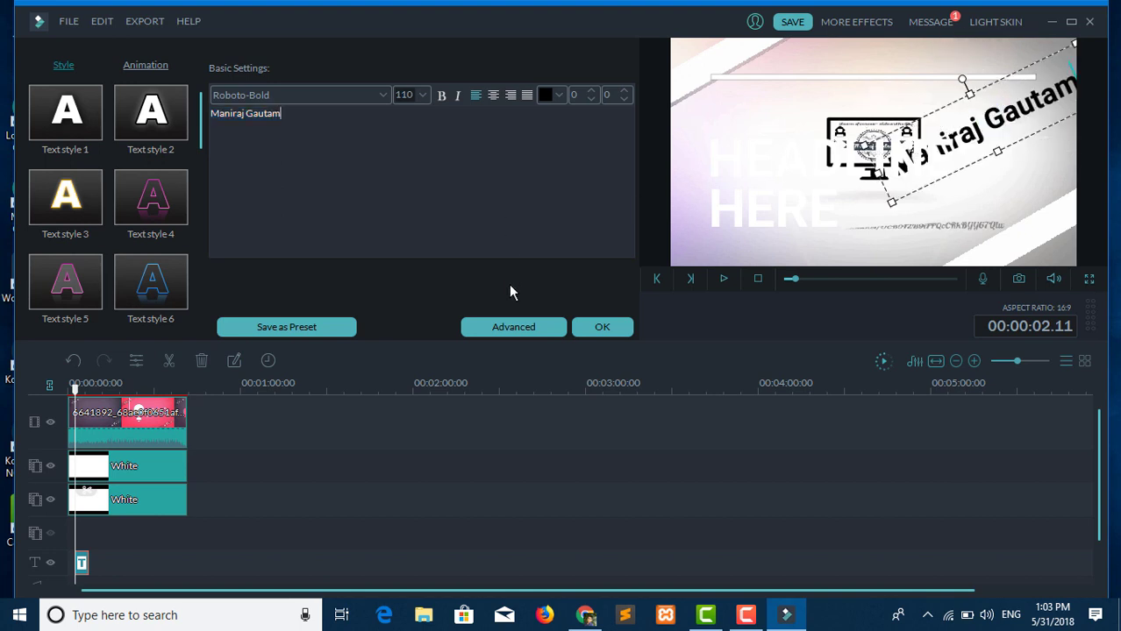
# Step: Delete the HERE, HEADLINE and Title 6_L0.mp4 layers from the title in the advanced text editor
pyautogui.click(528, 326)
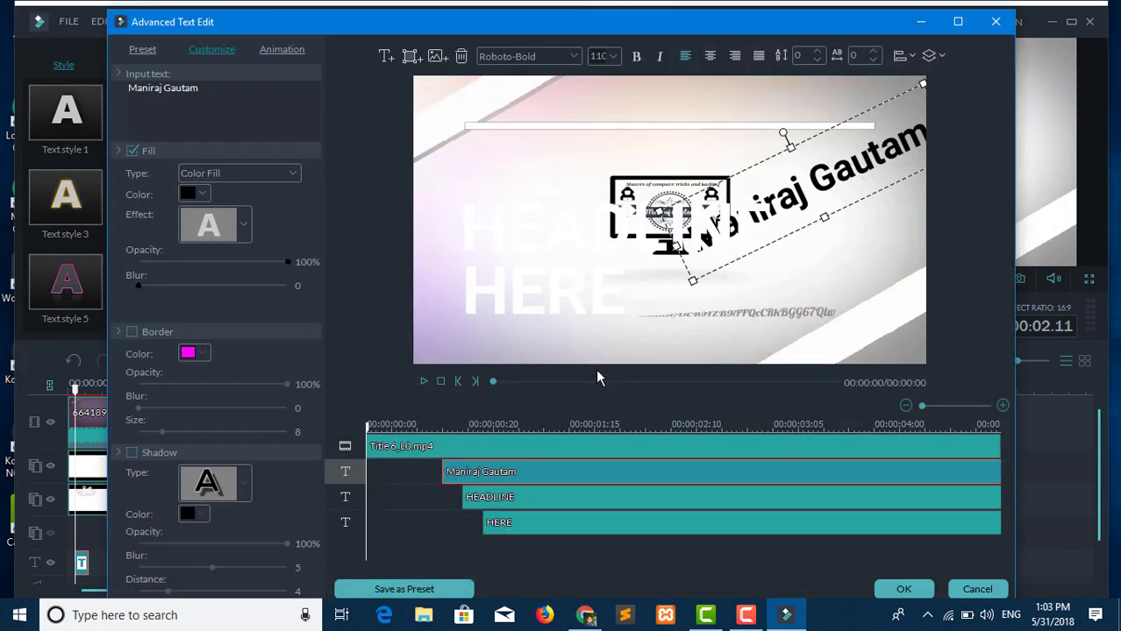
pyautogui.click(585, 522)
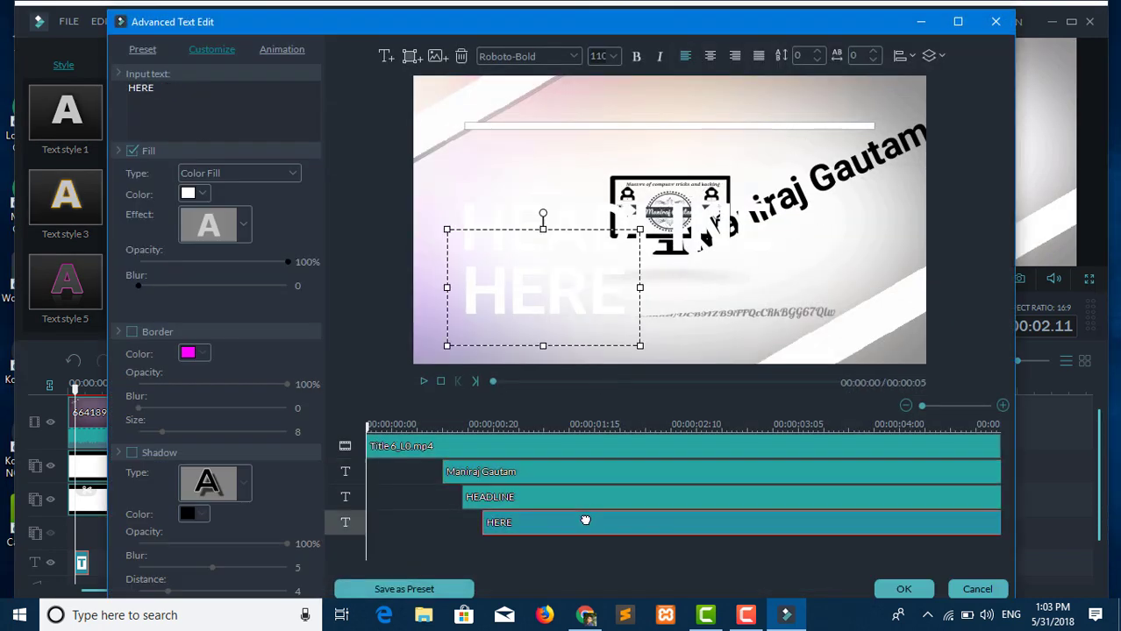
pyautogui.press('Delete')
pyautogui.click(548, 503)
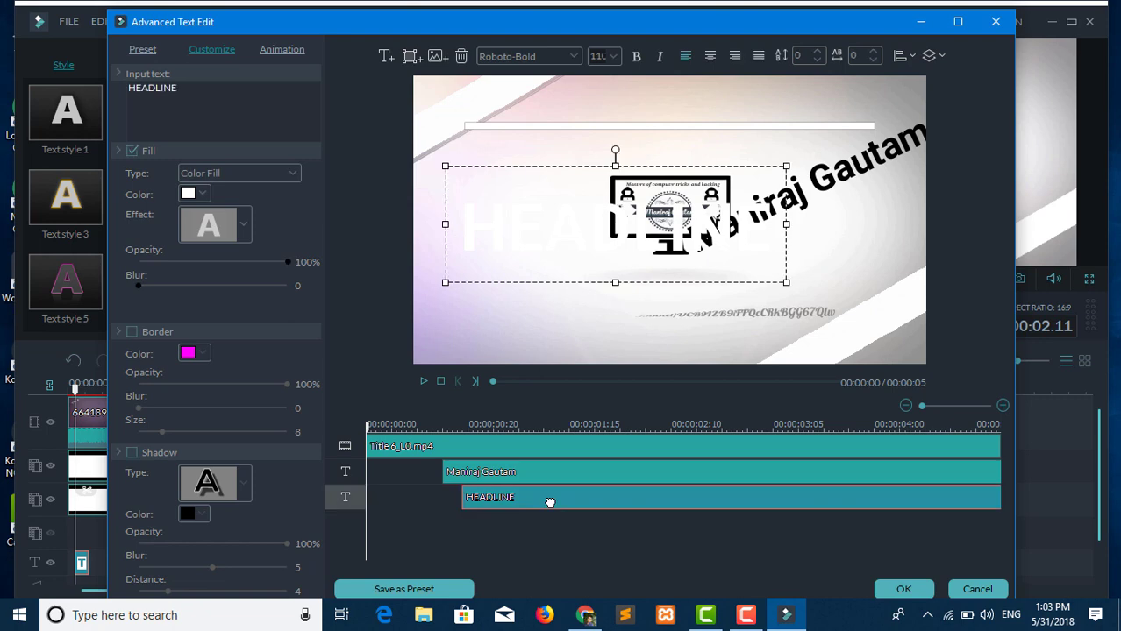
pyautogui.press('Delete')
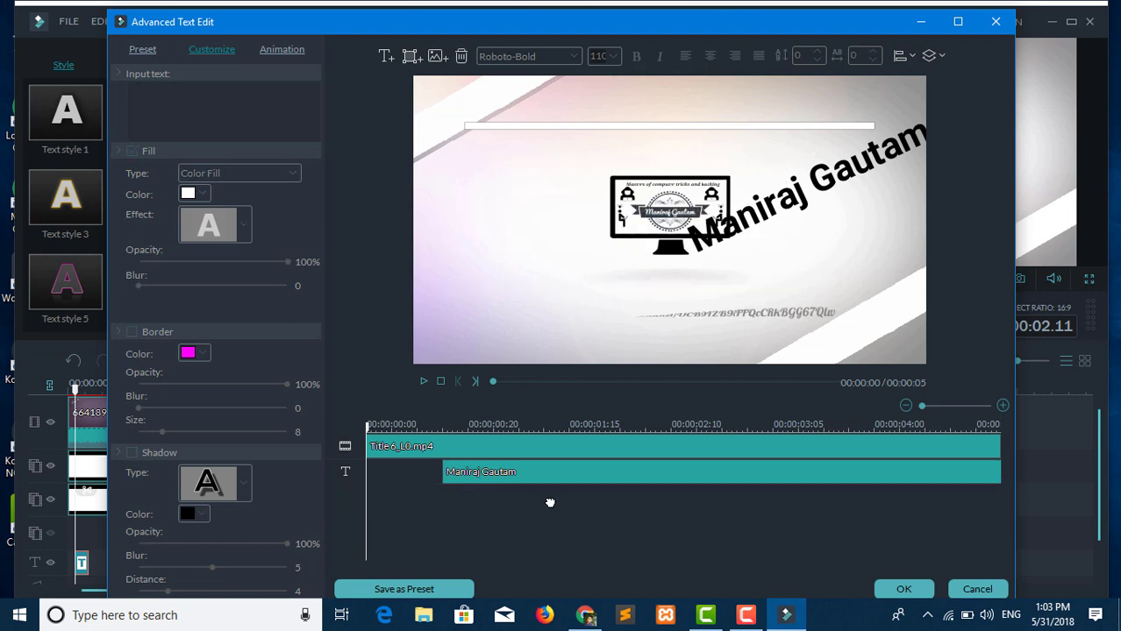
pyautogui.click(412, 445)
pyautogui.press('Delete')
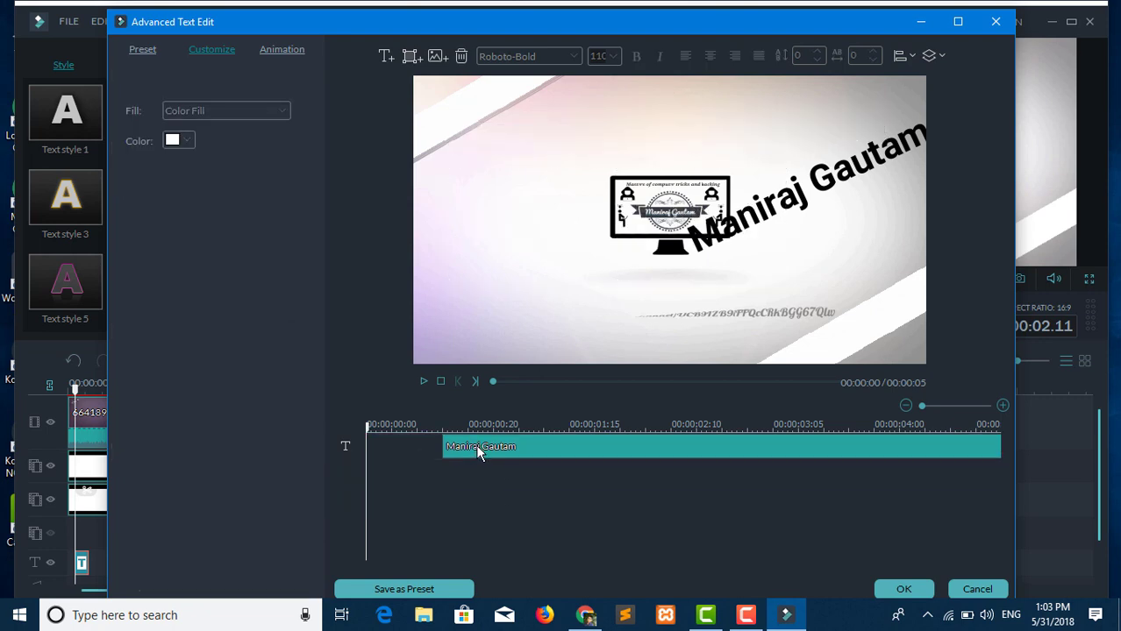
# Step: Shift the name layer to the start of the title, apply the advanced edits and dismiss the Internet Download Manager pop-ups
pyautogui.moveTo(478, 452); pyautogui.dragTo(390, 448)
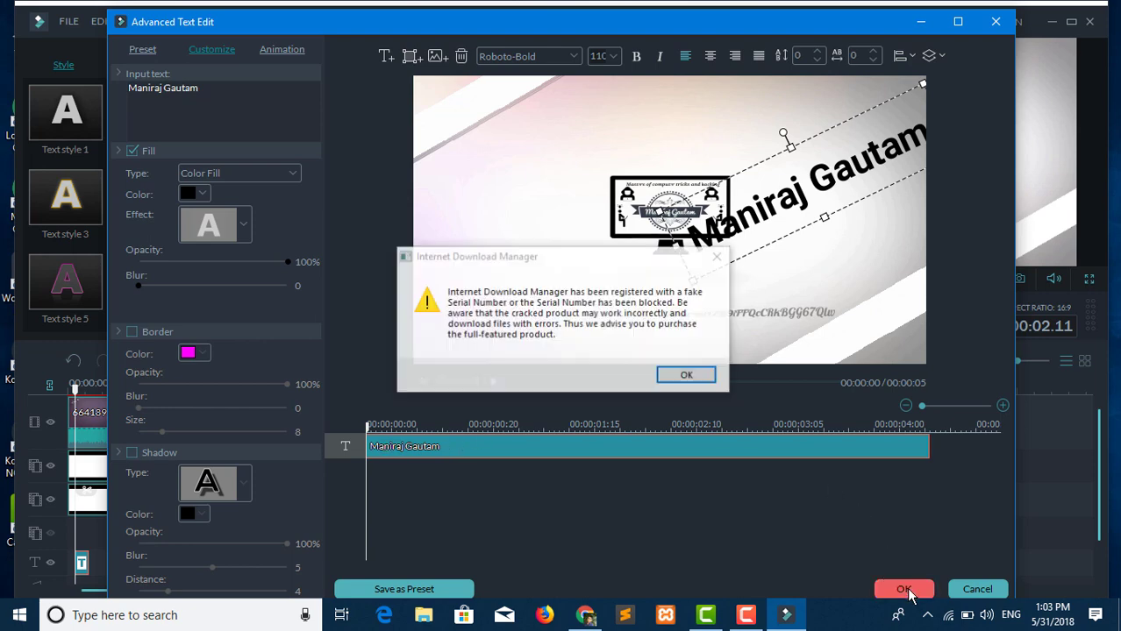
pyautogui.click(906, 593)
pyautogui.click(678, 375)
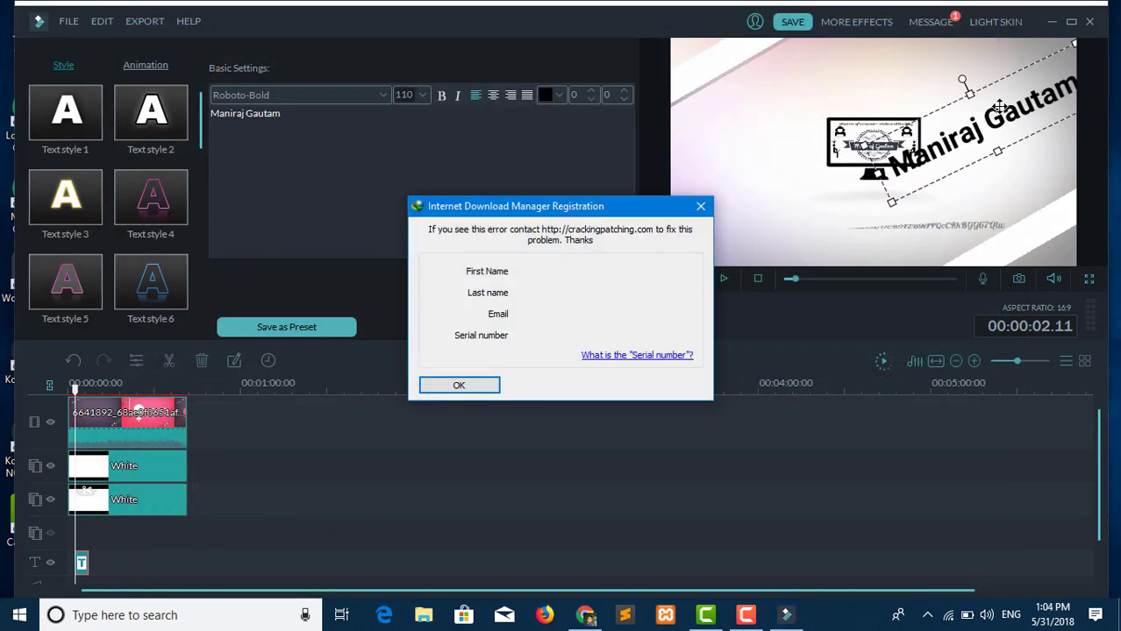
pyautogui.moveTo(999, 107); pyautogui.dragTo(840, 172)
pyautogui.click(700, 207)
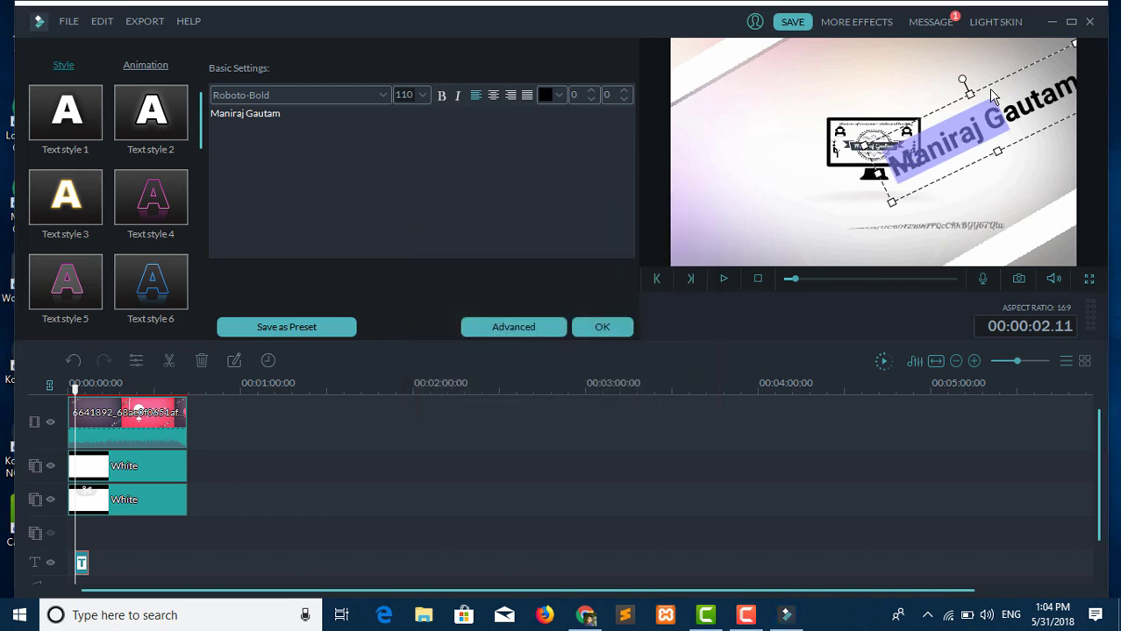
# Step: Move the name text toward the video's upper-left corner and set its font size to 62
pyautogui.moveTo(992, 83); pyautogui.dragTo(800, 107)
pyautogui.click(422, 95)
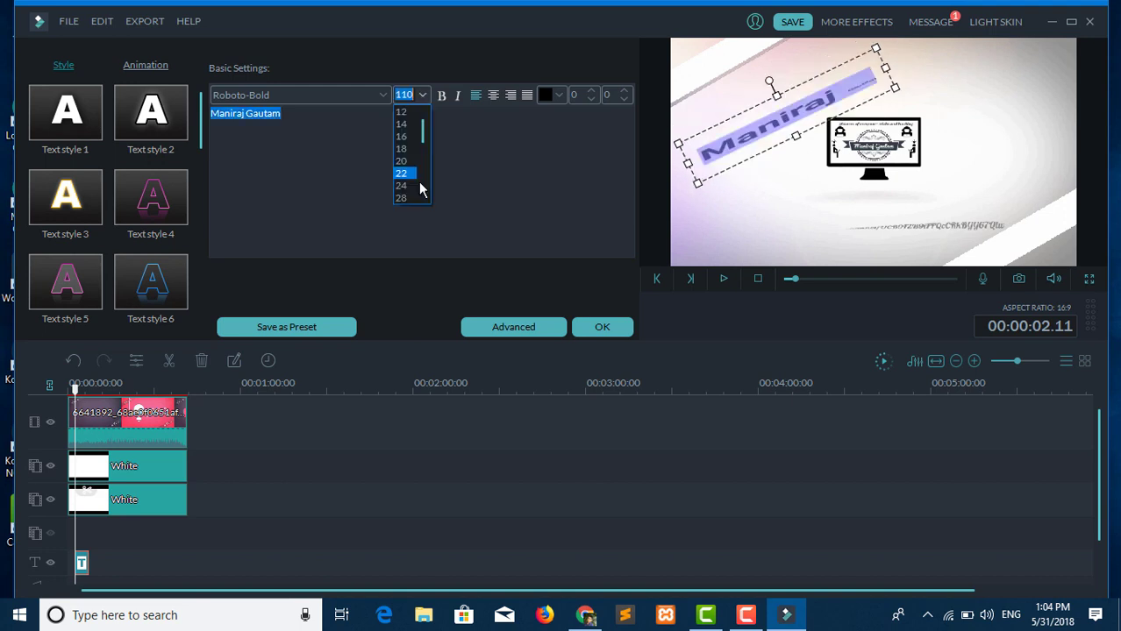
pyautogui.moveTo(422, 145); pyautogui.dragTo(425, 170)
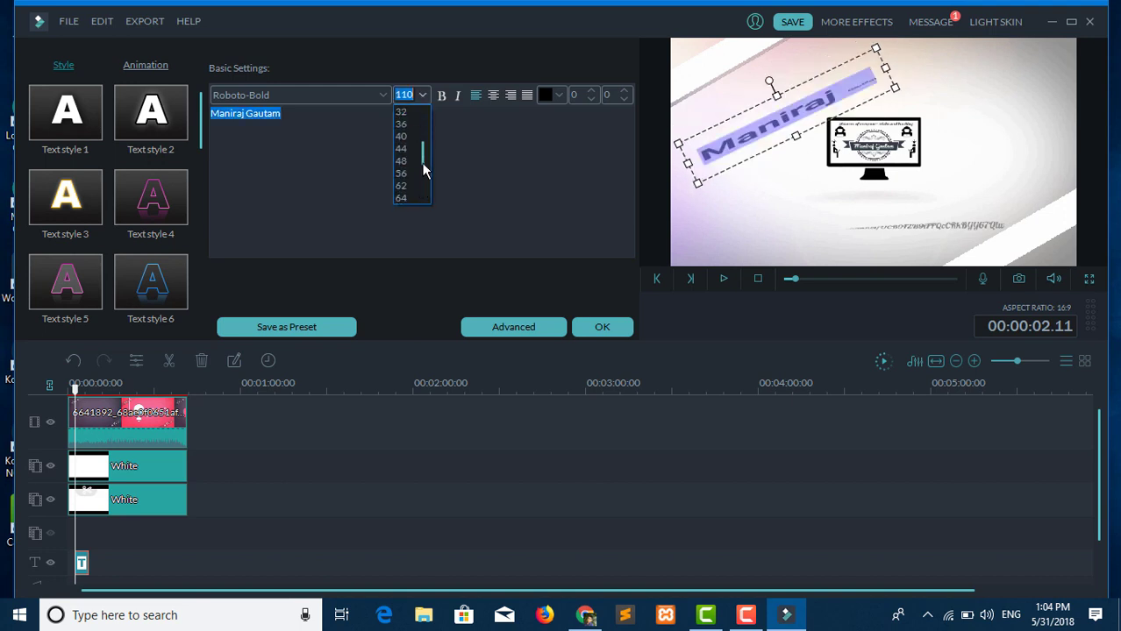
pyautogui.click(406, 174)
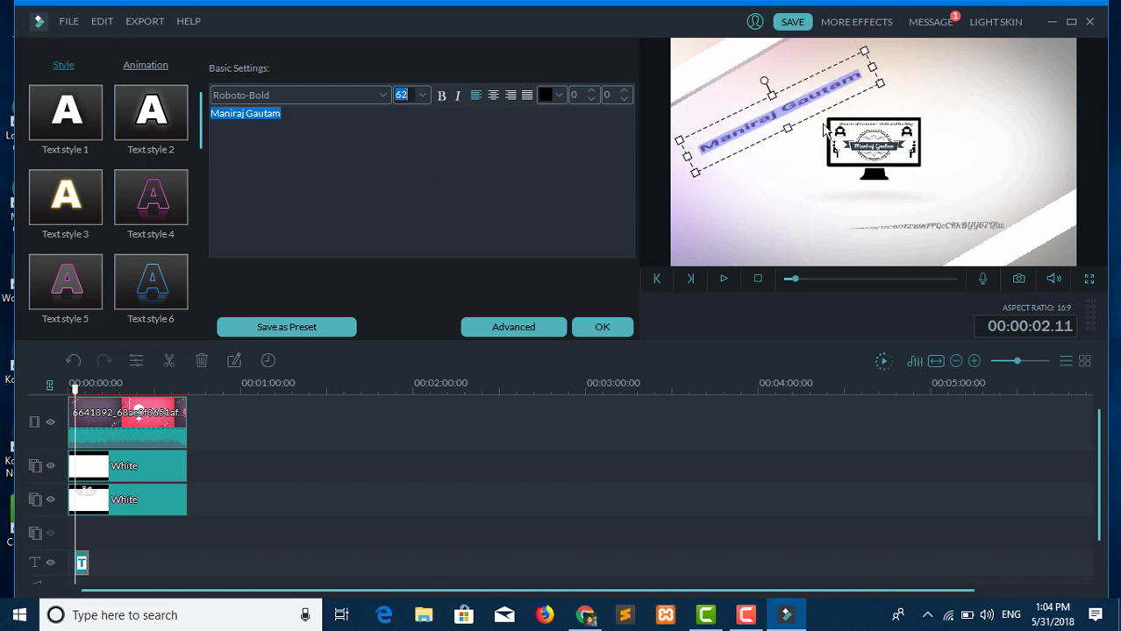
# Step: Adjust the name text's height and tilt, and place it over the white bar in the video's upper-left corner
pyautogui.moveTo(790, 130); pyautogui.dragTo(810, 160)
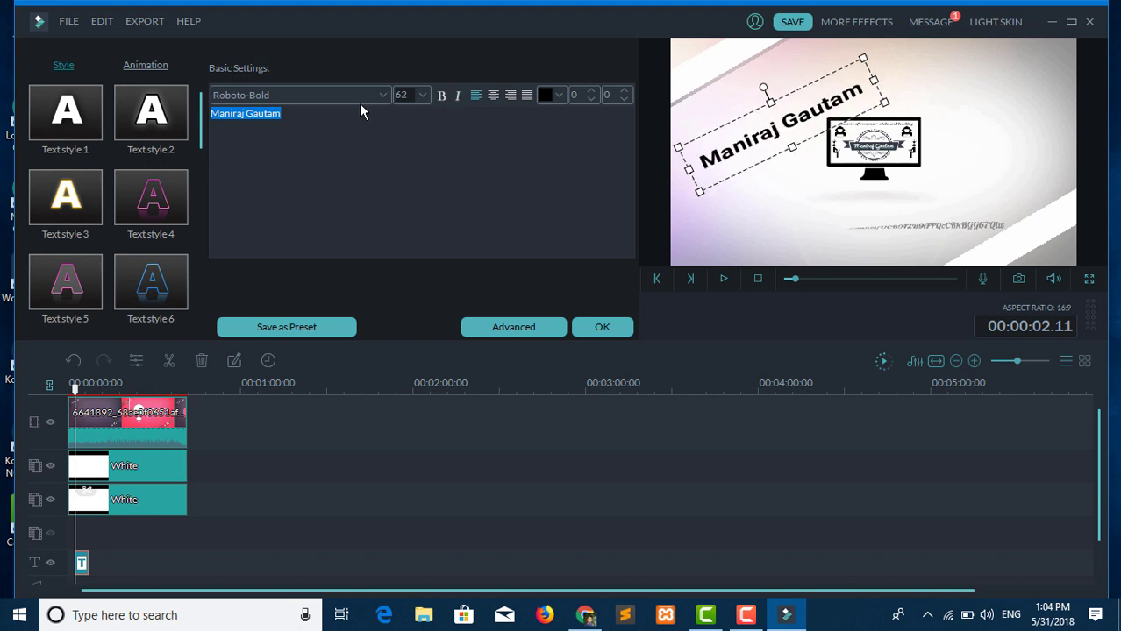
pyautogui.click(442, 95)
pyautogui.moveTo(751, 79); pyautogui.dragTo(756, 81)
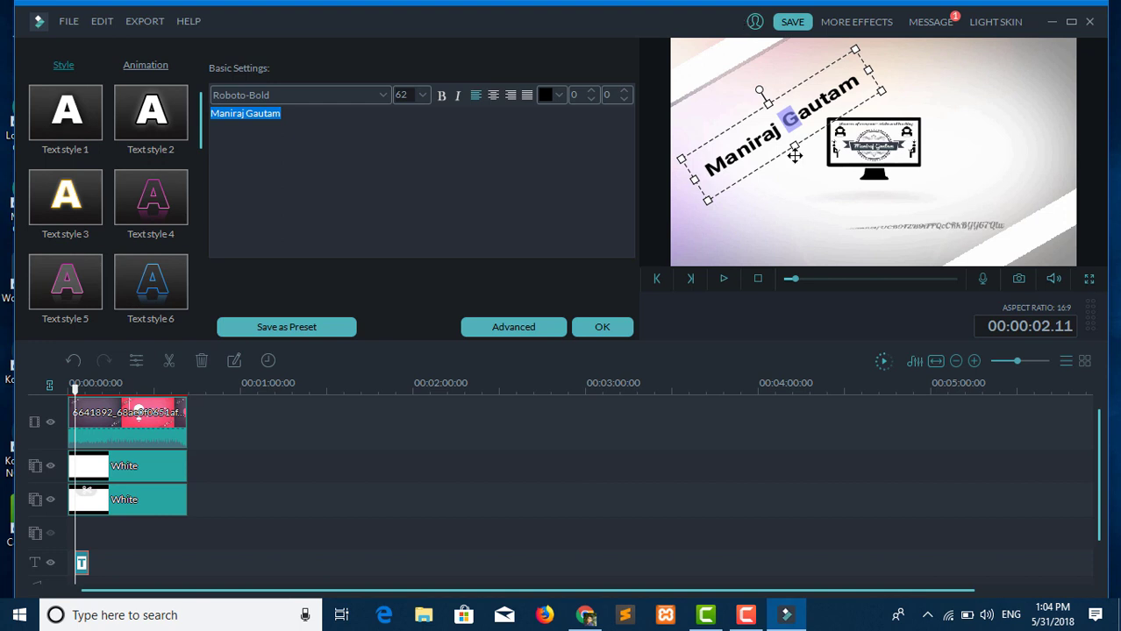
pyautogui.moveTo(779, 88); pyautogui.dragTo(721, 38)
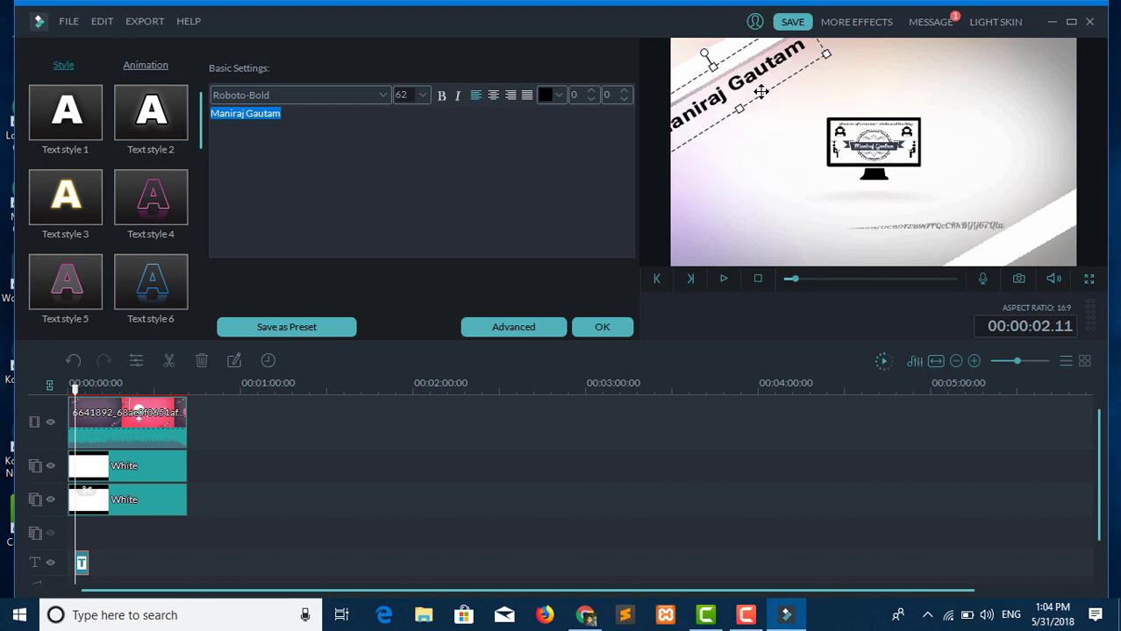
pyautogui.moveTo(740, 108); pyautogui.dragTo(732, 97)
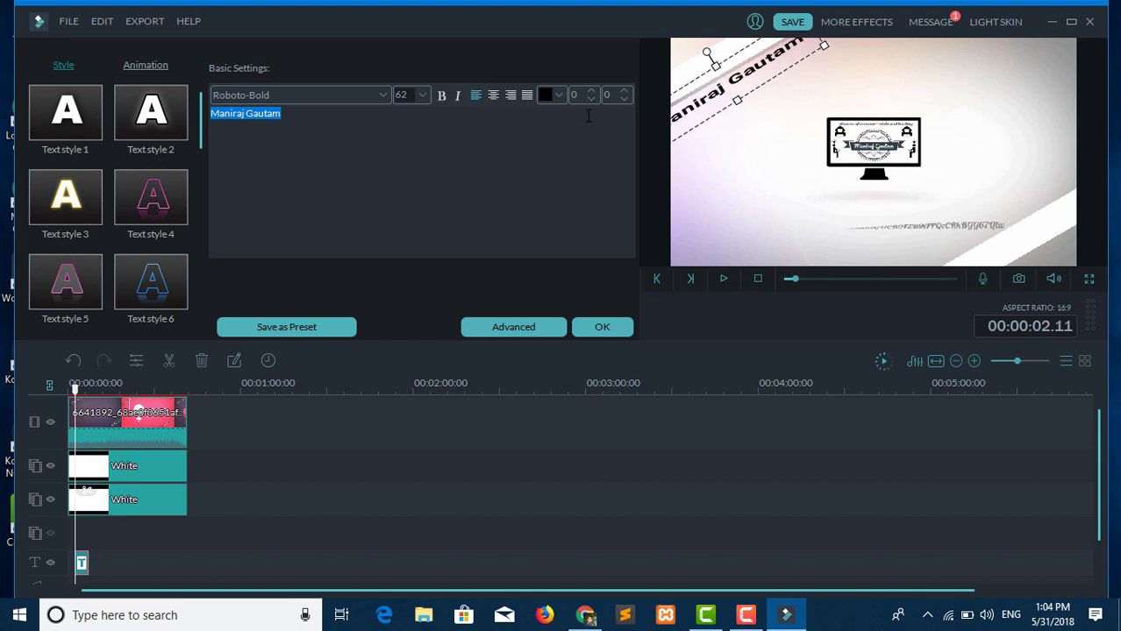
# Step: Set the name text's font size to 36 and reposition it along the white bar in the video's upper-left corner
pyautogui.click(422, 95)
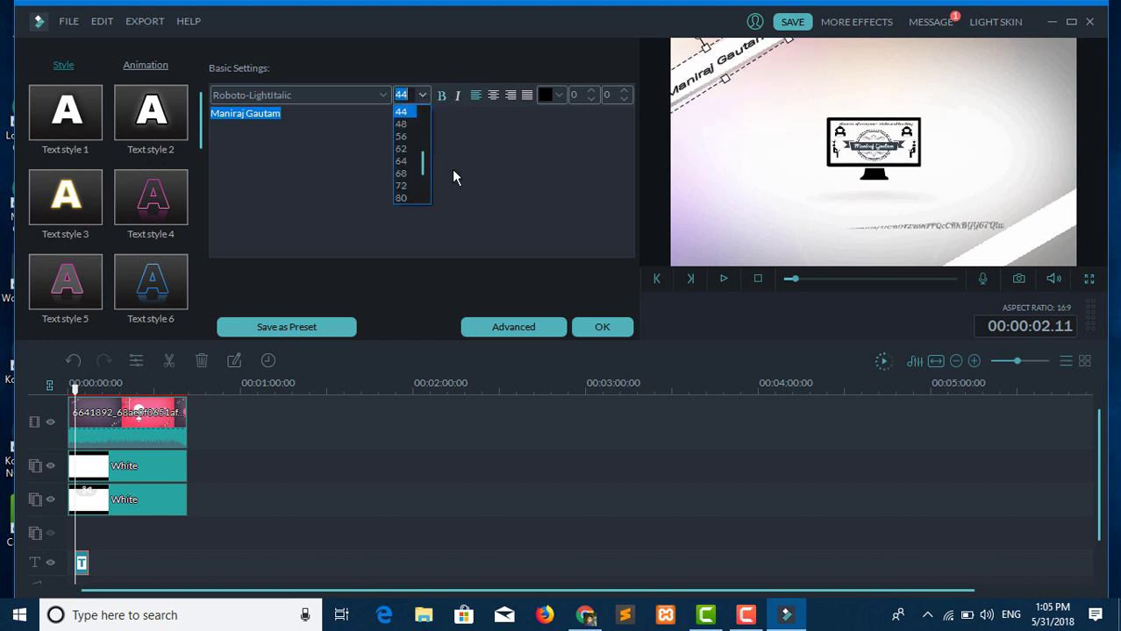
pyautogui.scroll(2, 423, 162)
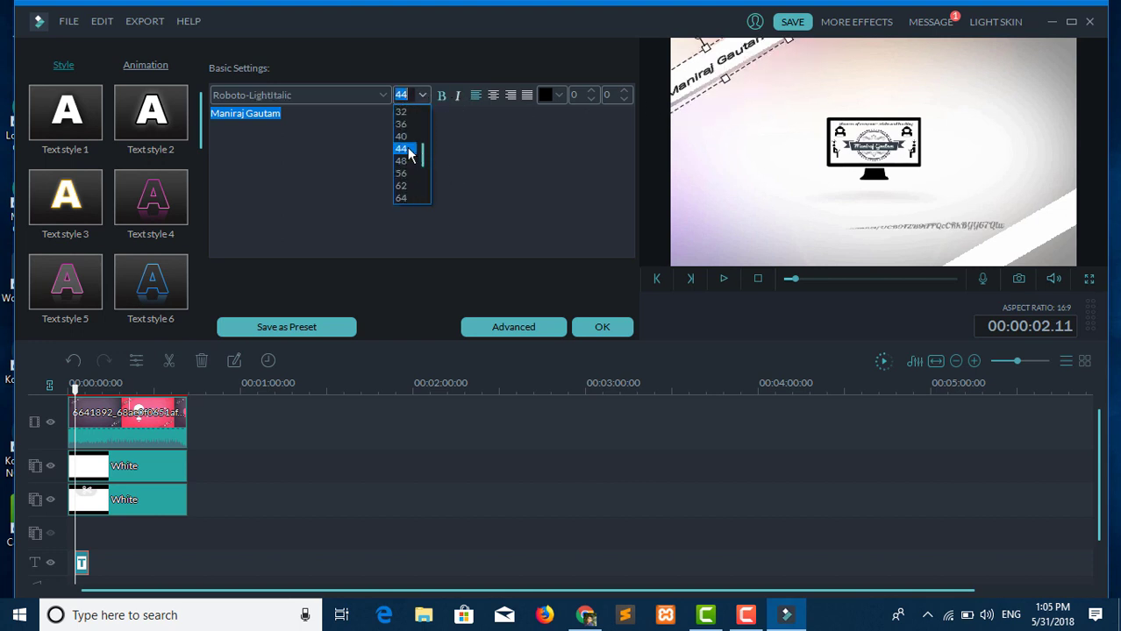
pyautogui.click(405, 134)
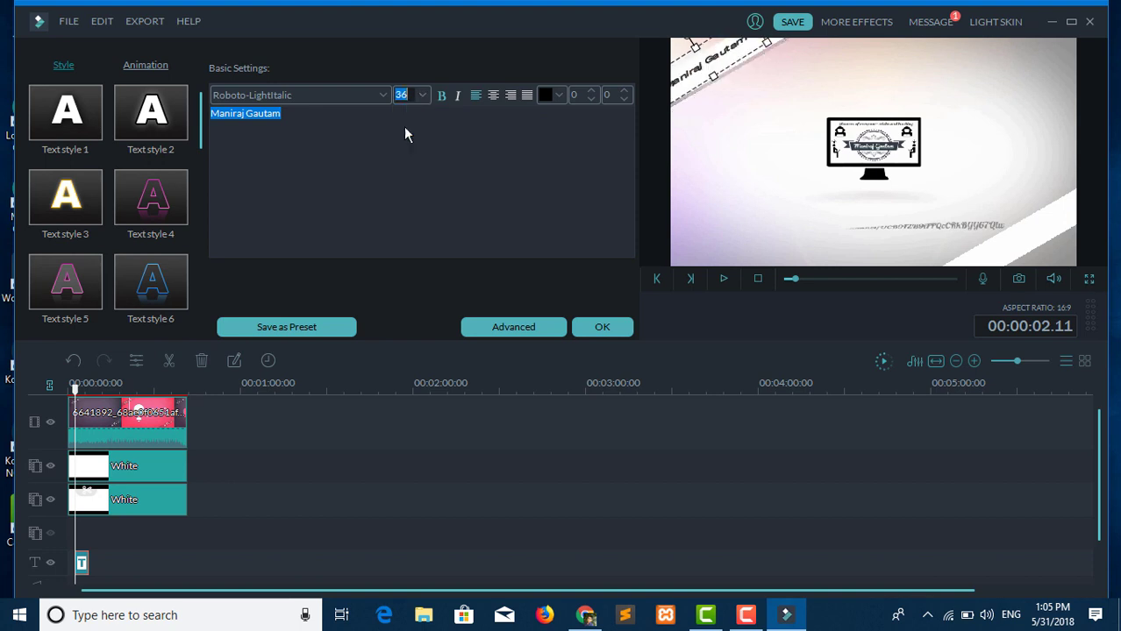
pyautogui.click(739, 56)
pyautogui.moveTo(747, 58); pyautogui.dragTo(754, 62)
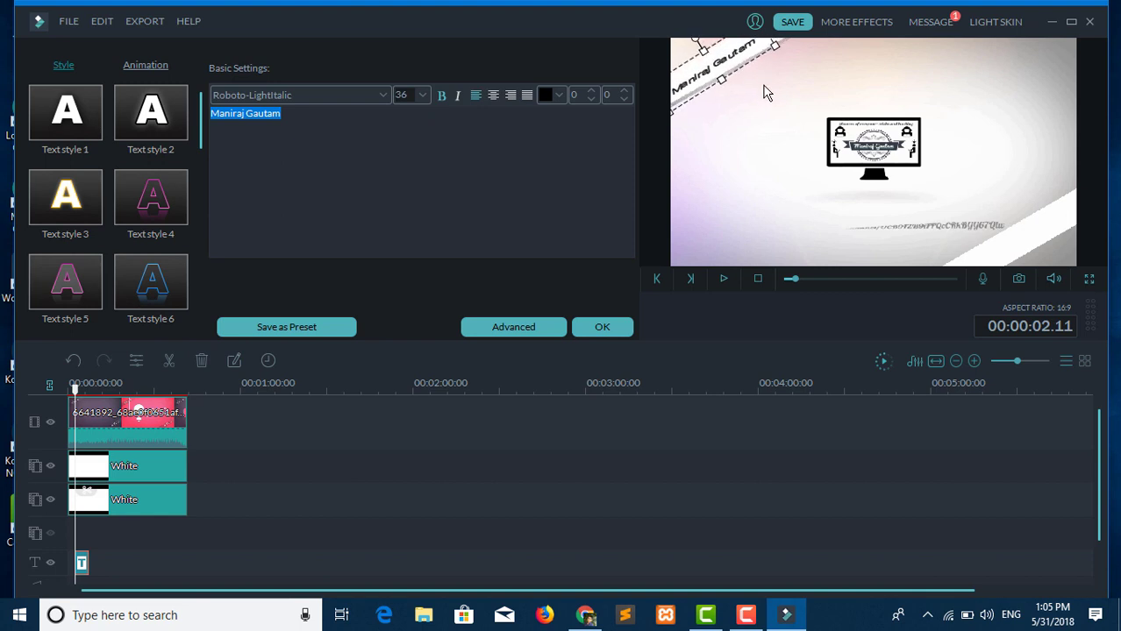
pyautogui.click(765, 96)
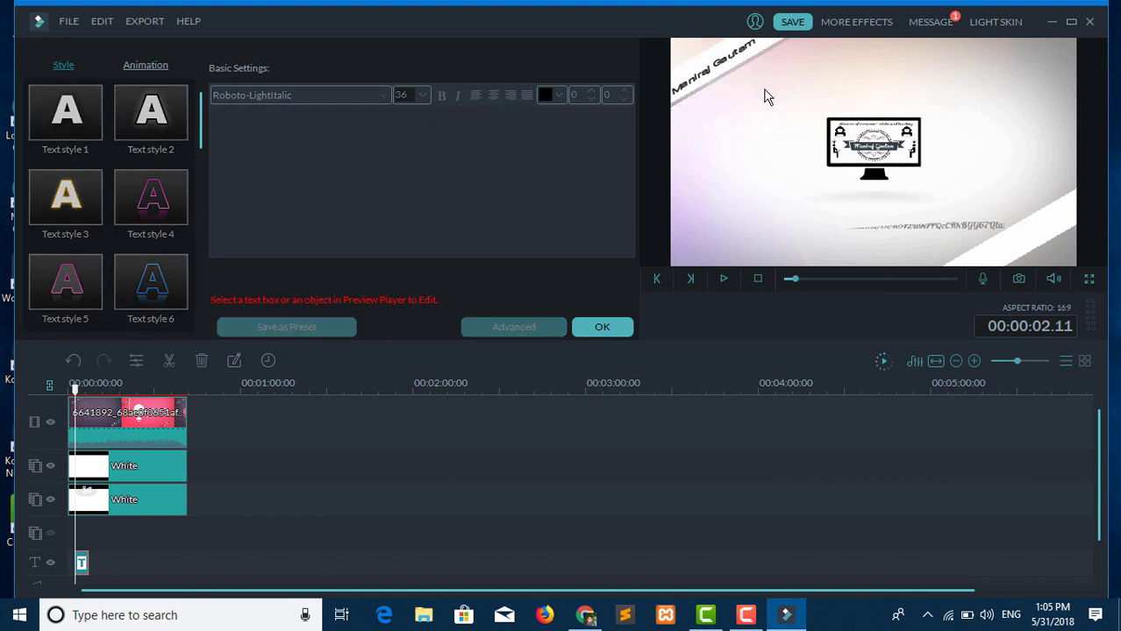
# Step: Apply the Up Dir Insert animation to the name text in the advanced text editor
pyautogui.click(727, 72)
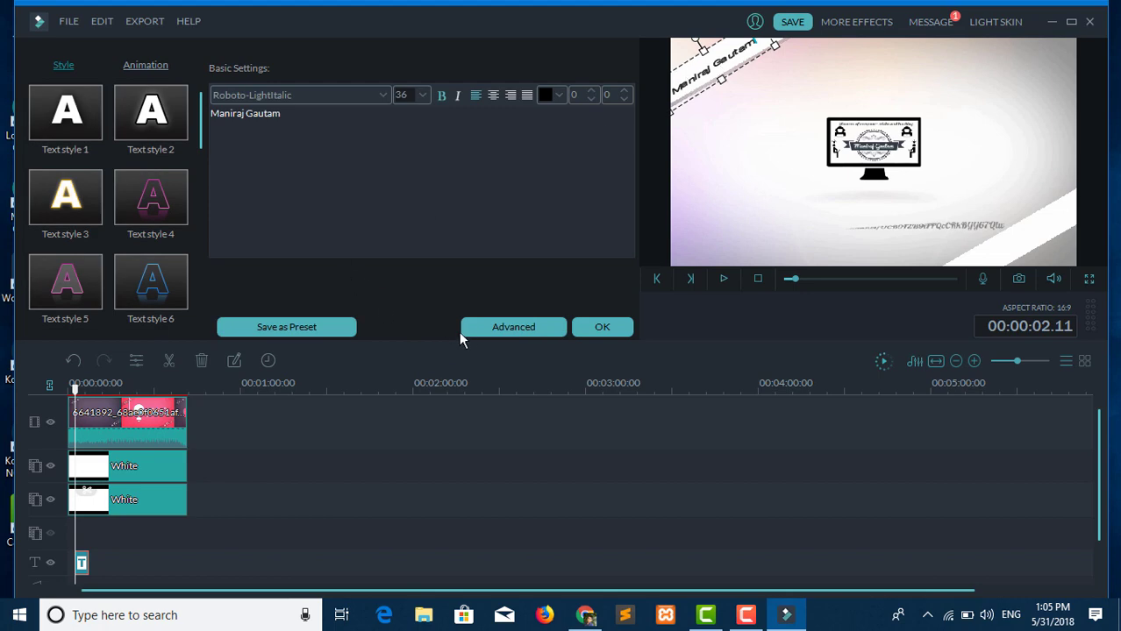
pyautogui.click(477, 326)
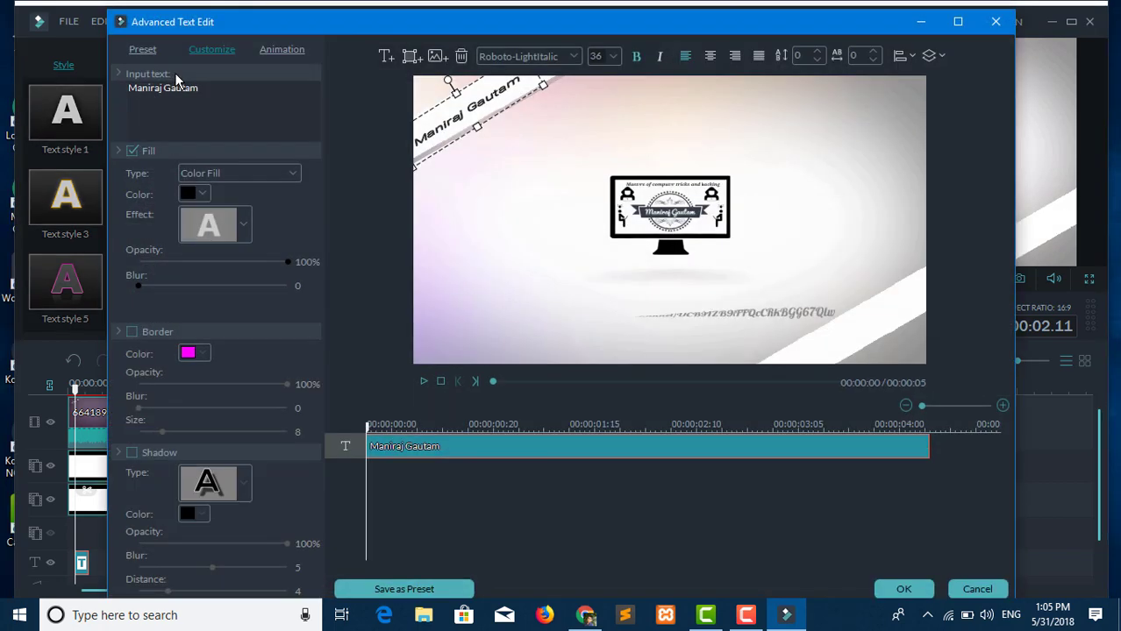
pyautogui.click(261, 50)
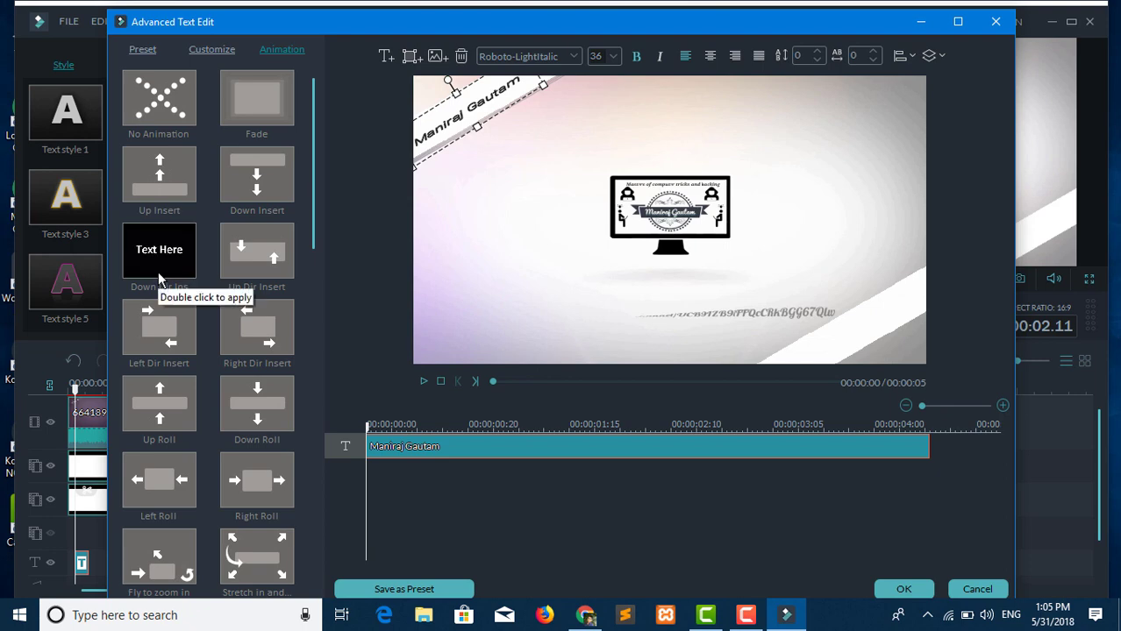
pyautogui.doubleClick(268, 276)
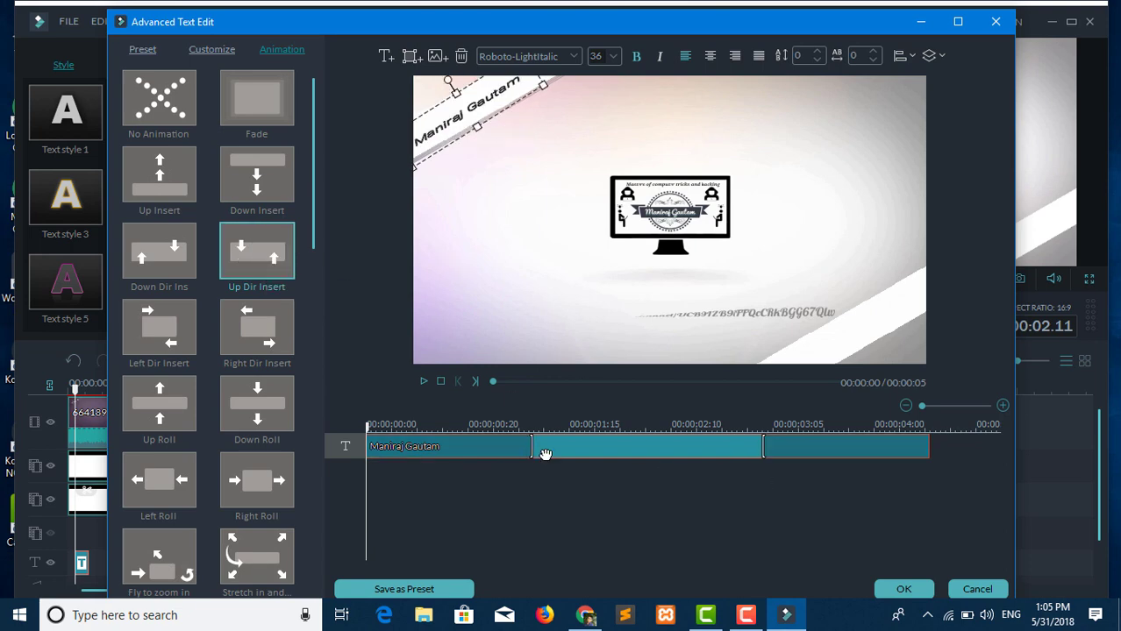
pyautogui.click(905, 590)
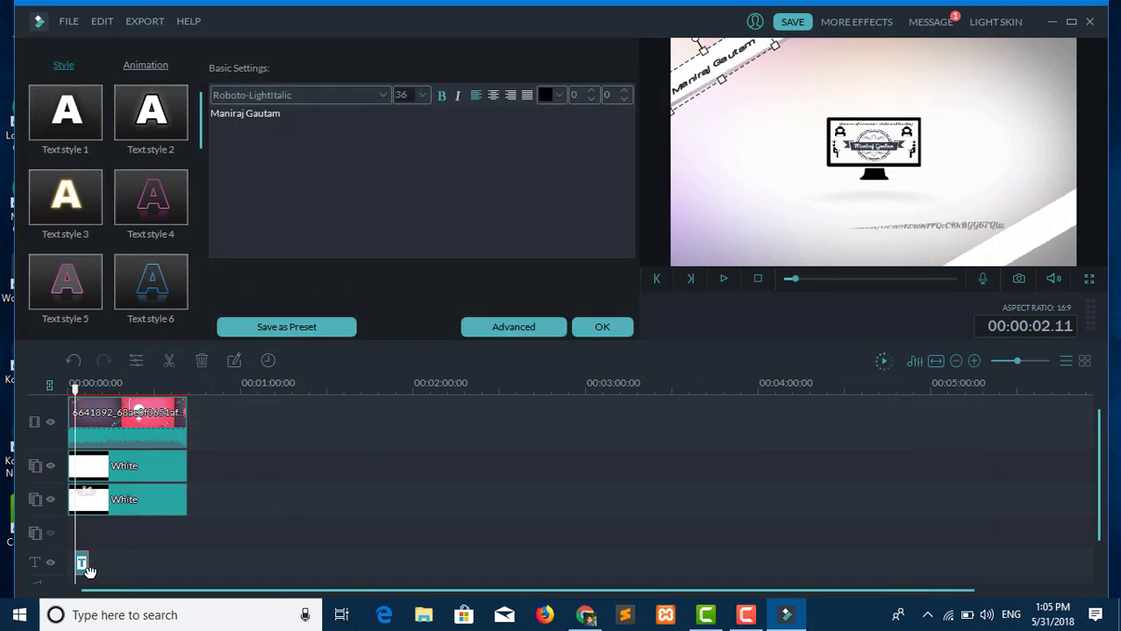
# Step: Extend the Title 6 clip to the video's end and paste a copy of it directly behind it
pyautogui.moveTo(88, 571); pyautogui.dragTo(185, 563)
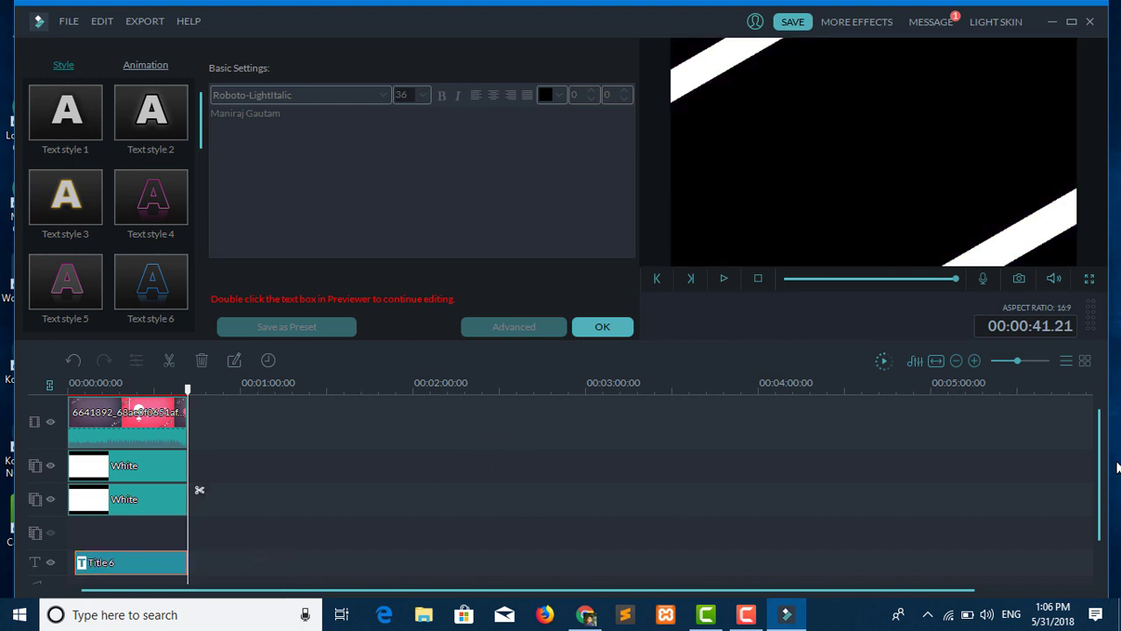
pyautogui.moveTo(1103, 469); pyautogui.dragTo(1107, 515)
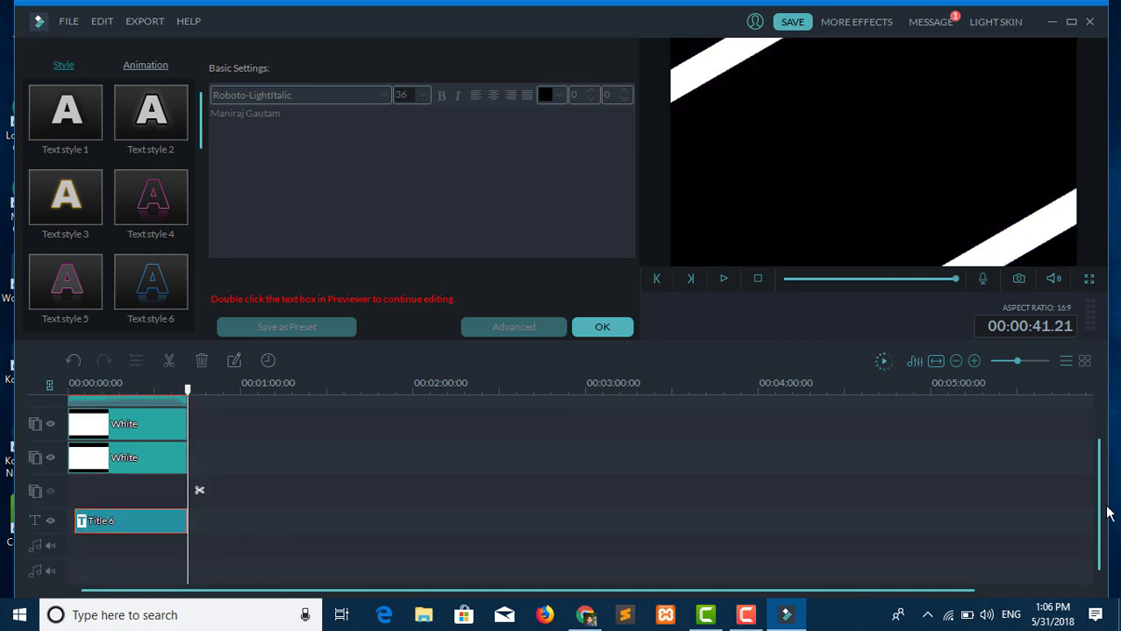
pyautogui.rightClick(153, 521)
pyautogui.click(192, 423)
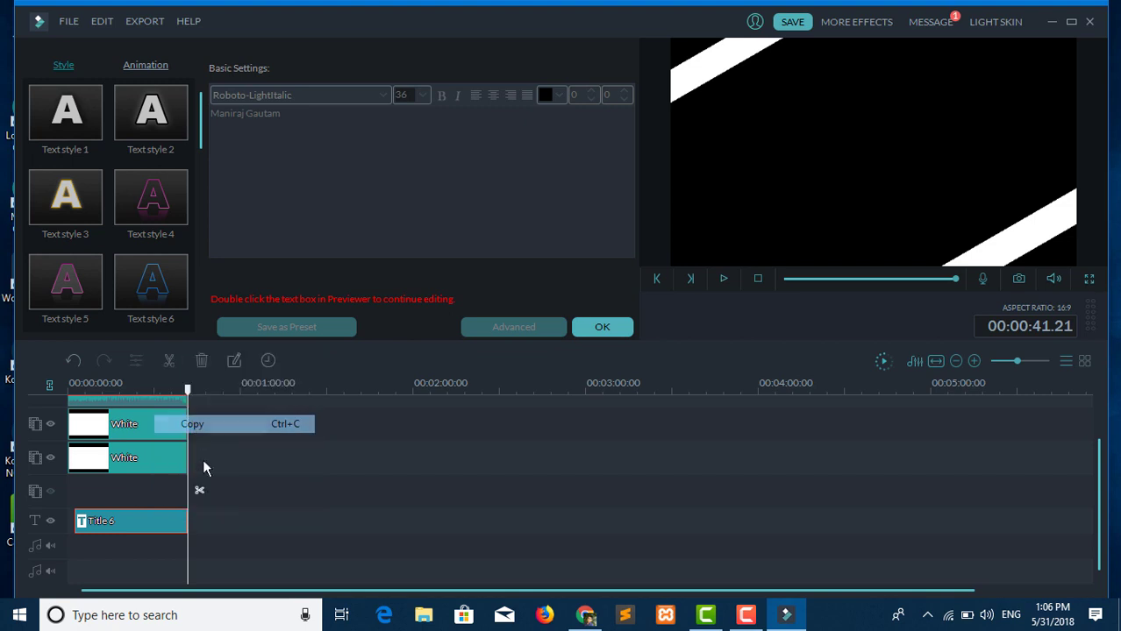
pyautogui.rightClick(212, 522)
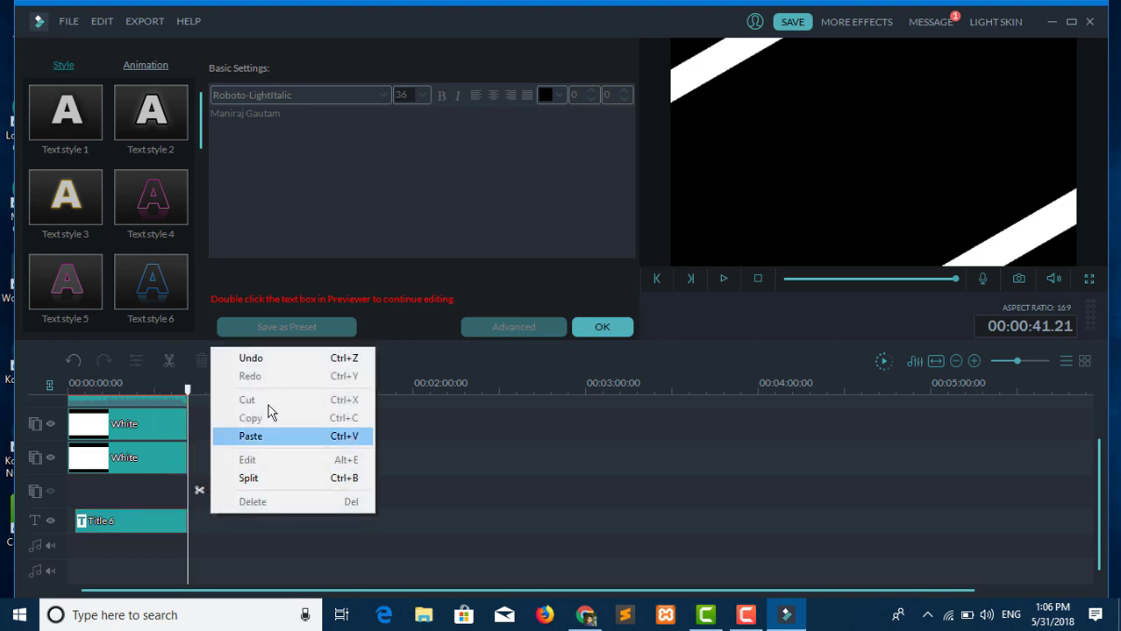
pyautogui.click(272, 436)
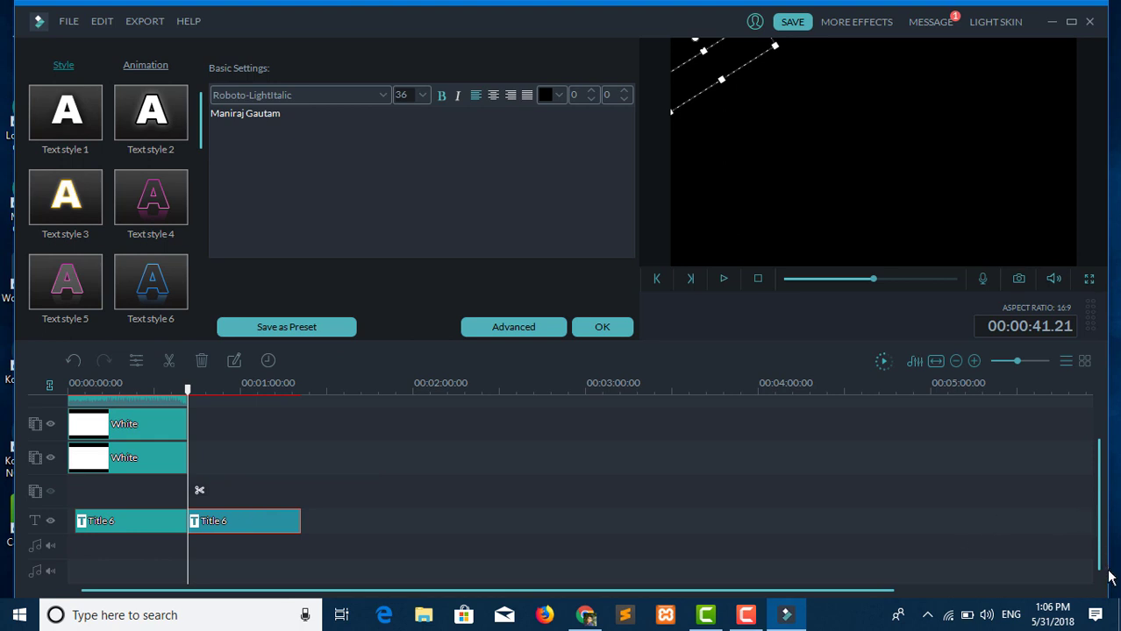
# Step: Maximize the editor window and set the number of text tracks to 2 in the Track Manager
pyautogui.click(1069, 23)
pyautogui.click(86, 586)
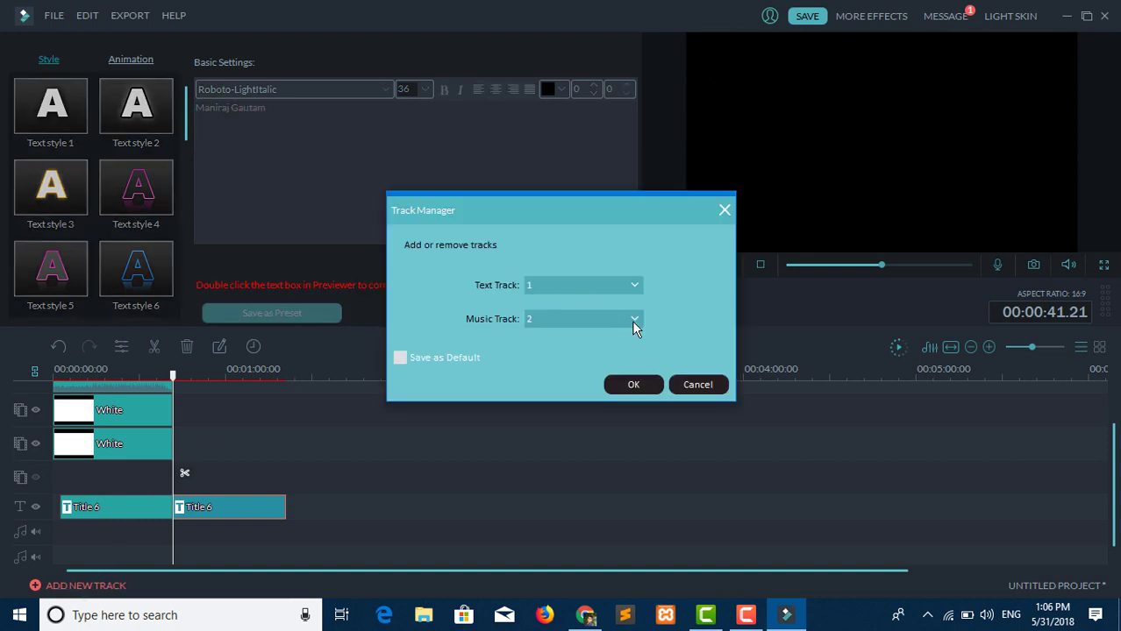
pyautogui.click(620, 286)
pyautogui.click(555, 313)
pyautogui.click(634, 387)
# Step: Stack the two Title 6 clips on separate text tracks from the timeline's start and stretch both to the video's end
pyautogui.click(223, 508)
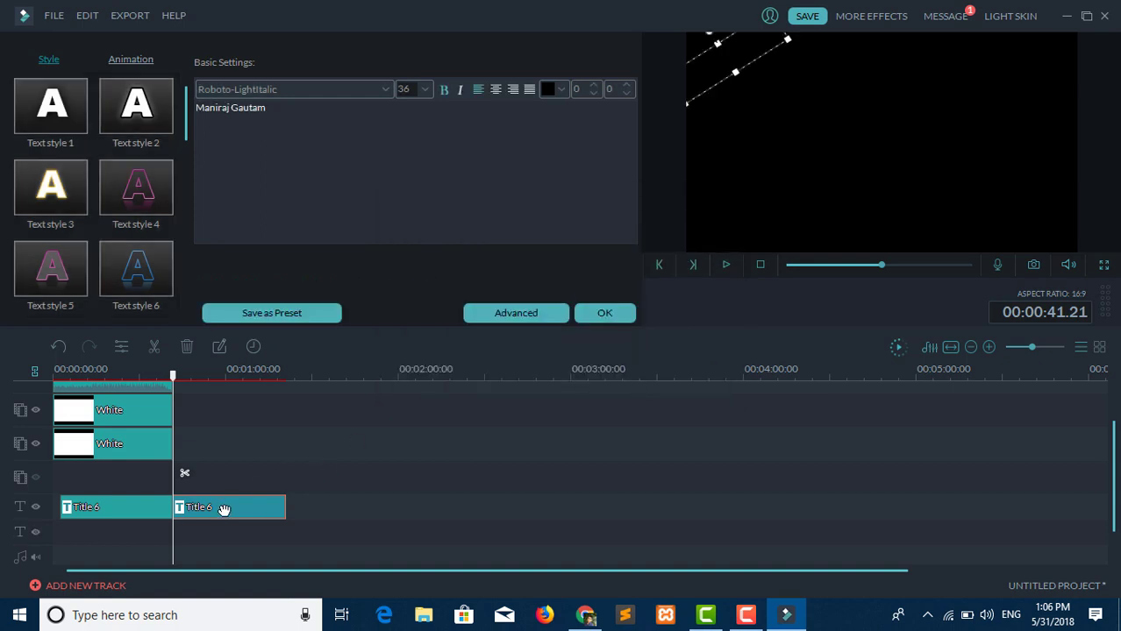
pyautogui.moveTo(208, 516); pyautogui.dragTo(88, 510)
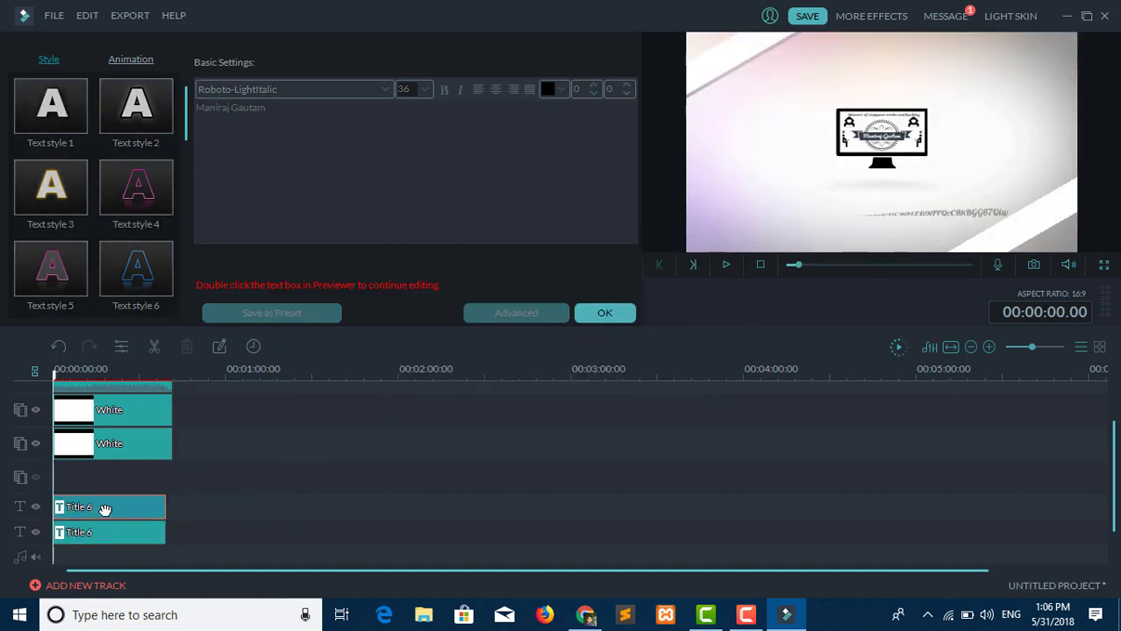
pyautogui.moveTo(164, 507); pyautogui.dragTo(170, 531)
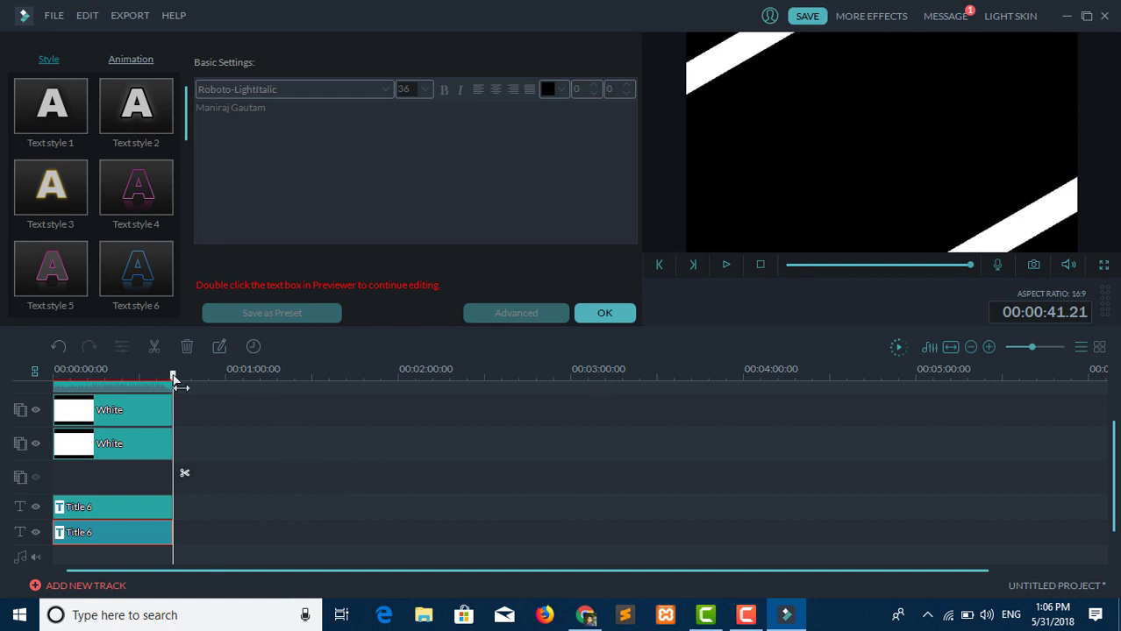
# Step: Move the second track's name text onto the white bar in the video's lower-right corner using the advanced text editor
pyautogui.moveTo(170, 376); pyautogui.dragTo(49, 353)
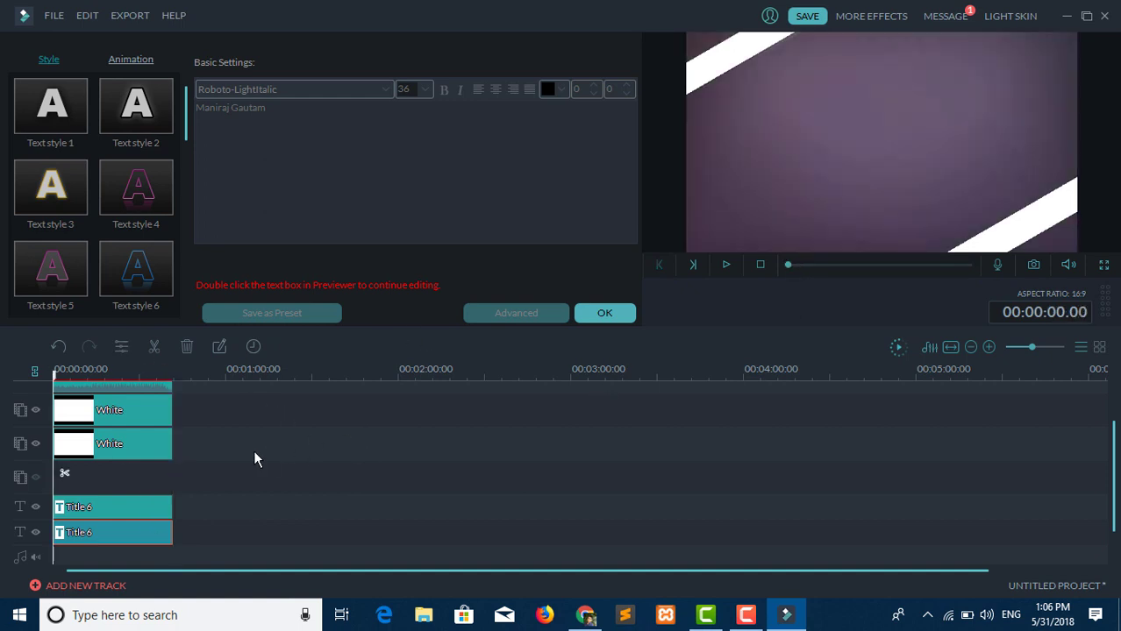
pyautogui.rightClick(99, 538)
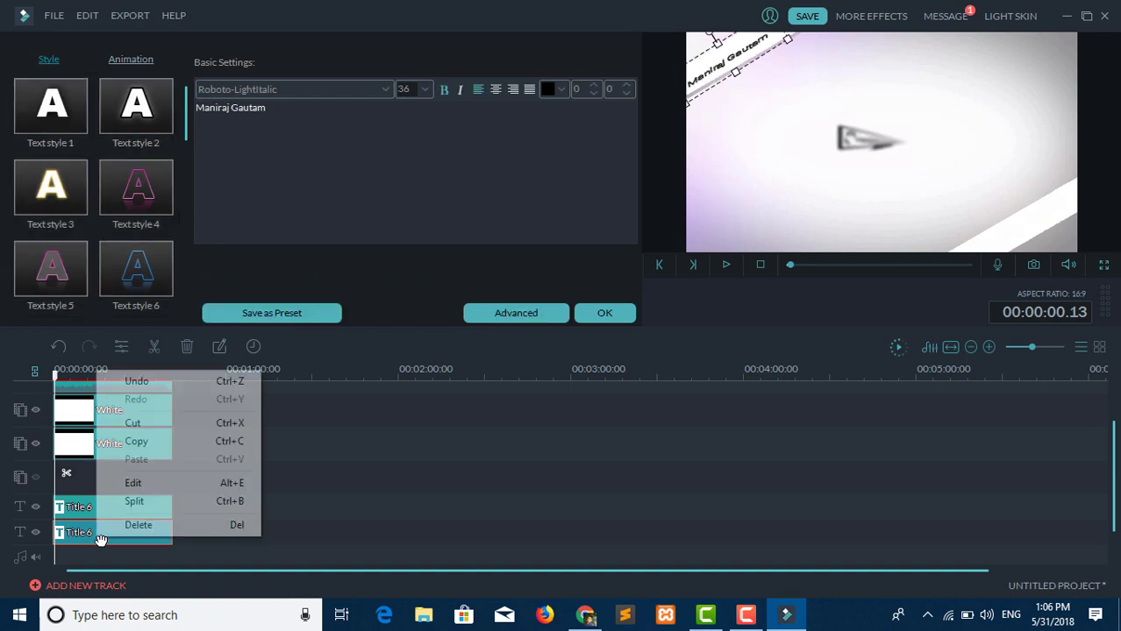
pyautogui.click(165, 489)
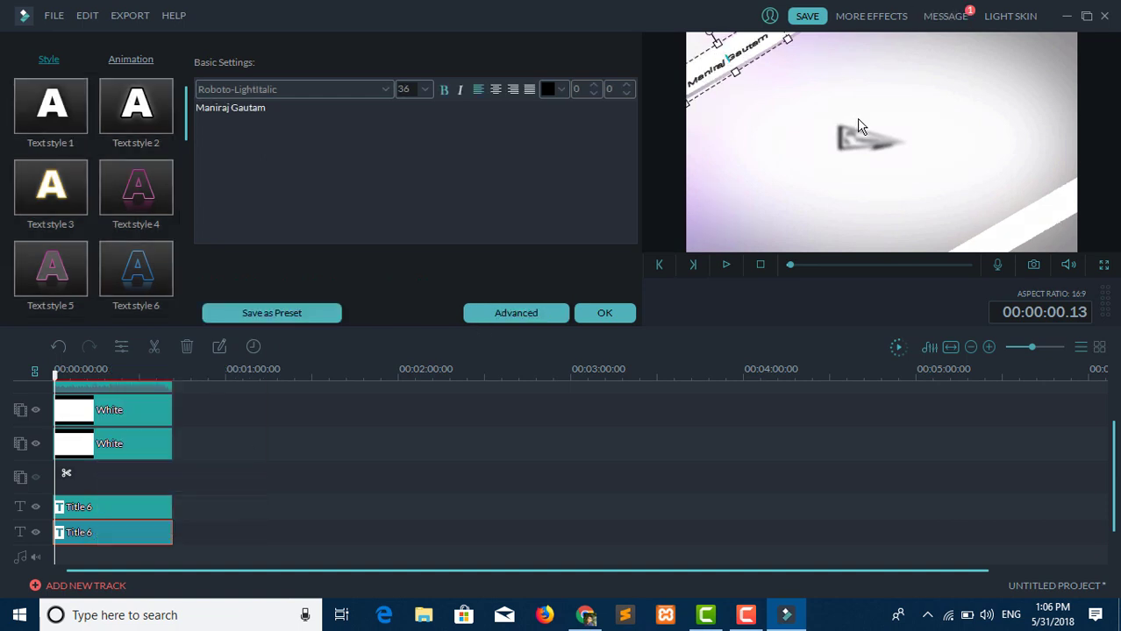
pyautogui.click(734, 122)
pyautogui.click(722, 74)
pyautogui.click(520, 318)
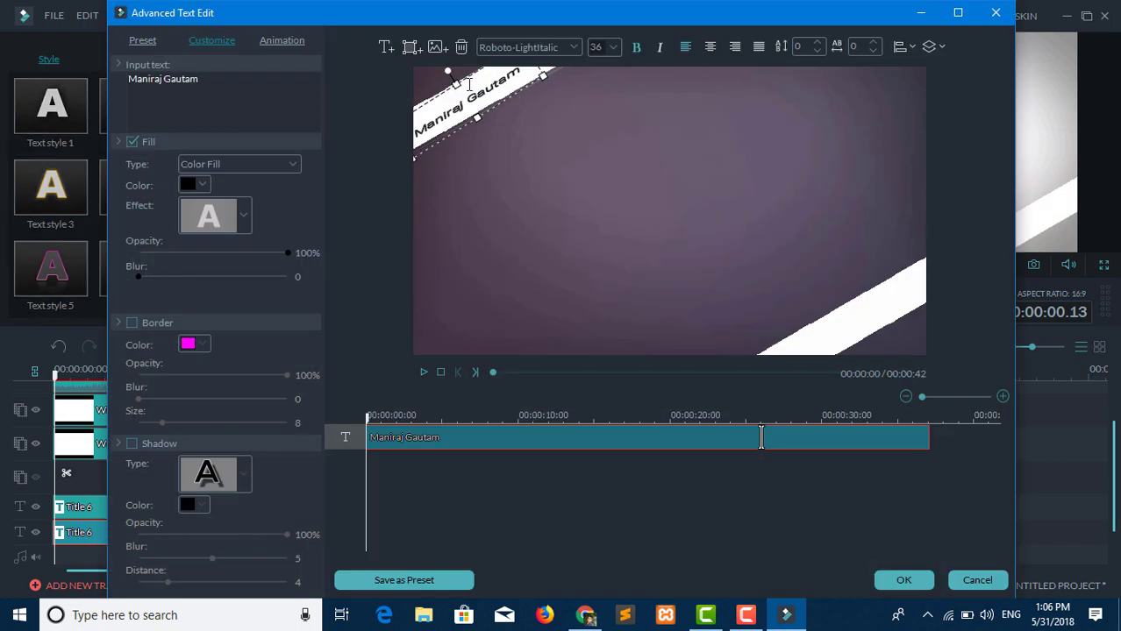
pyautogui.moveTo(469, 85); pyautogui.dragTo(857, 292)
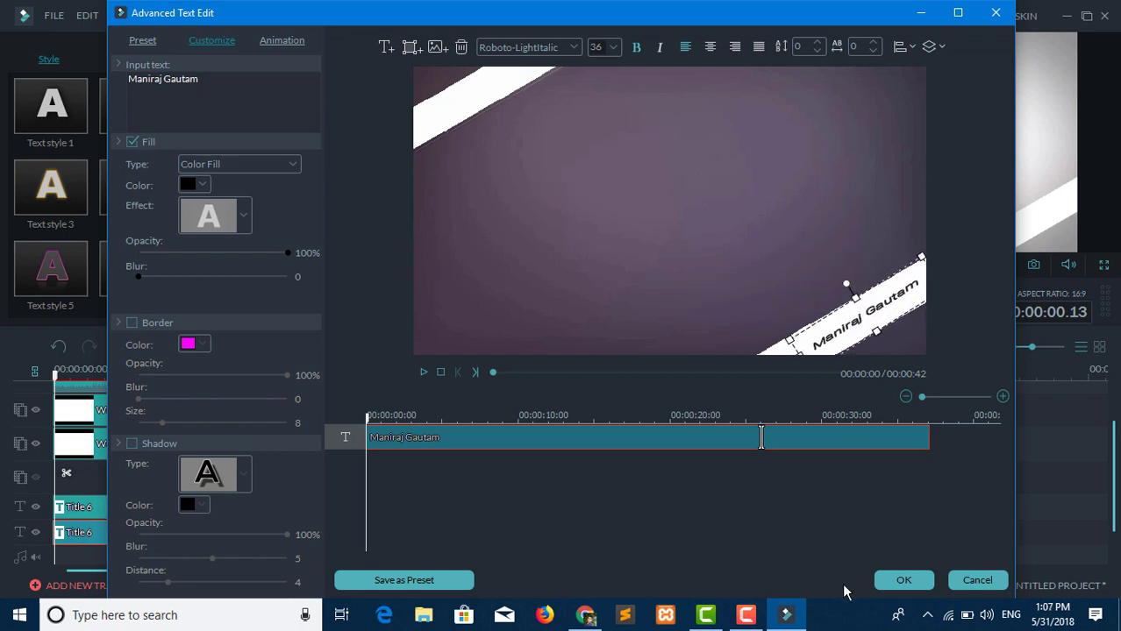
pyautogui.click(903, 580)
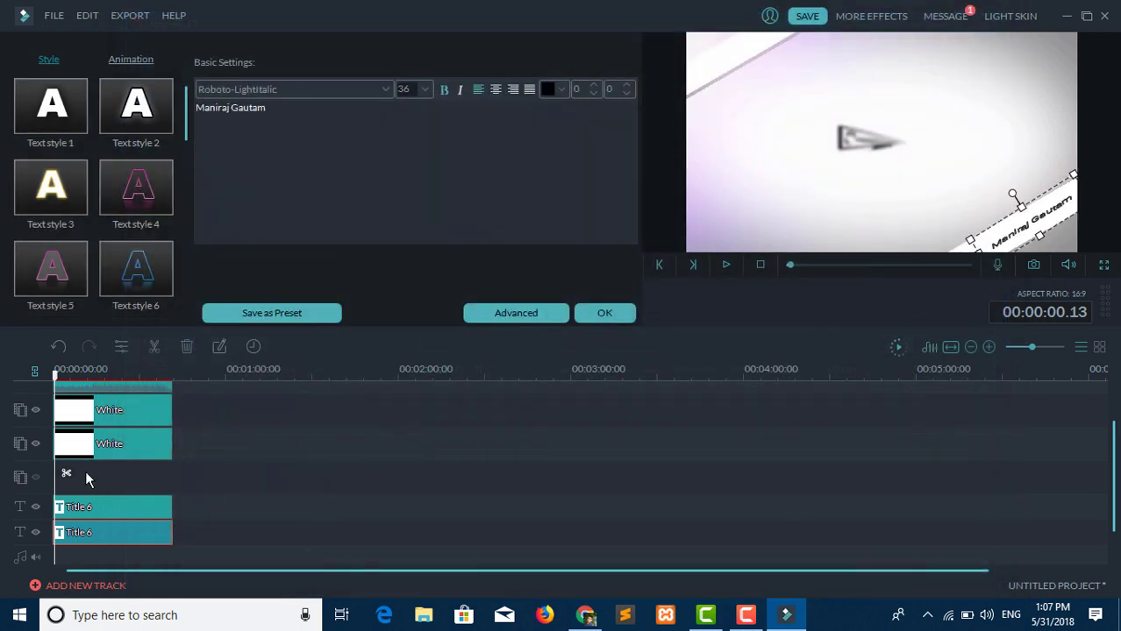
# Step: Check the first text track's title in its text settings and close them
pyautogui.rightClick(106, 510)
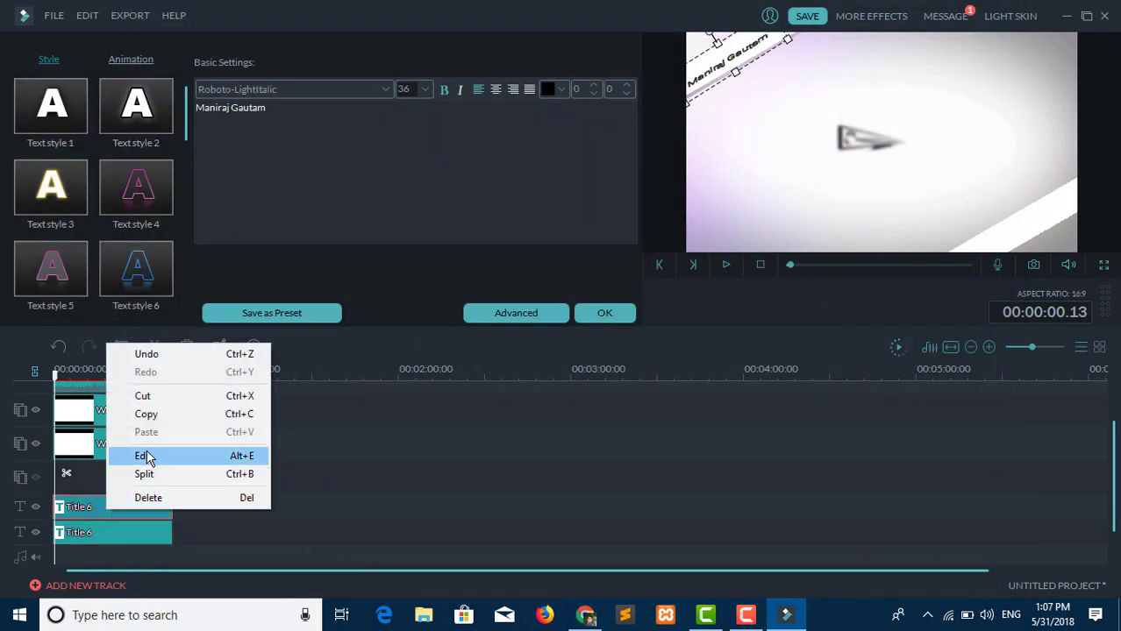
pyautogui.click(147, 454)
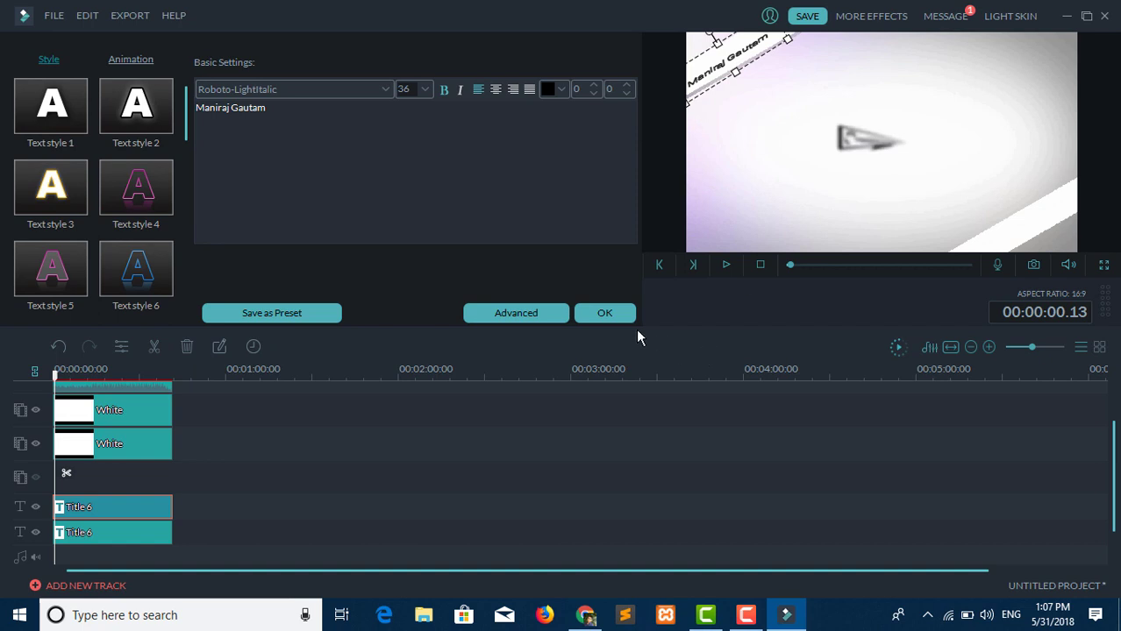
pyautogui.click(614, 318)
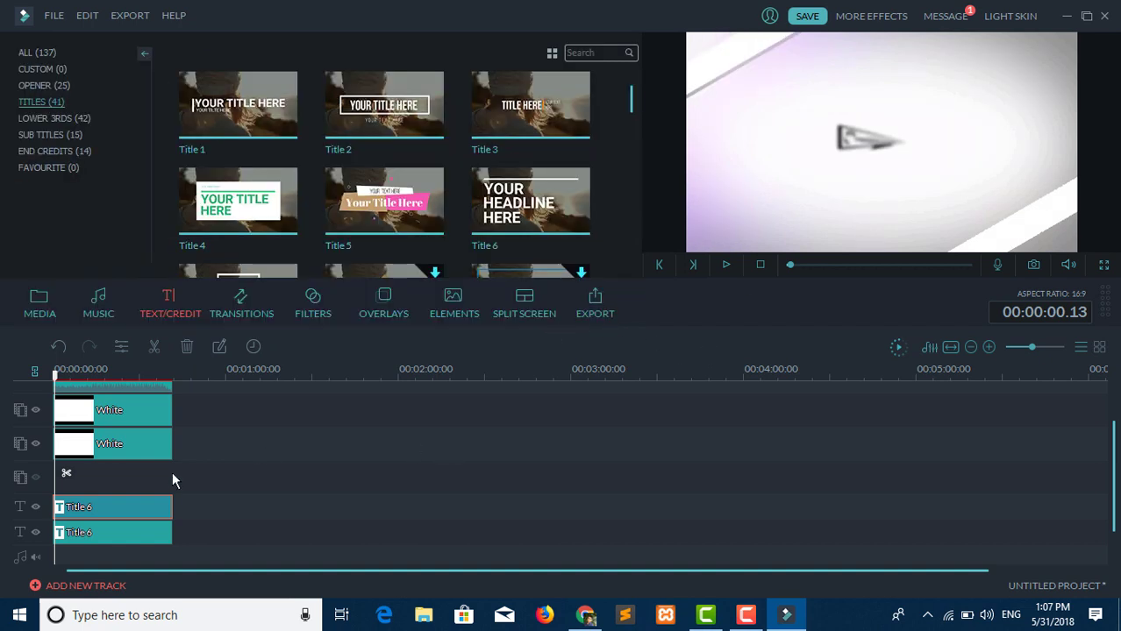
# Step: Play and scrub through the video to review the name titles over both corner bars
pyautogui.press('space')
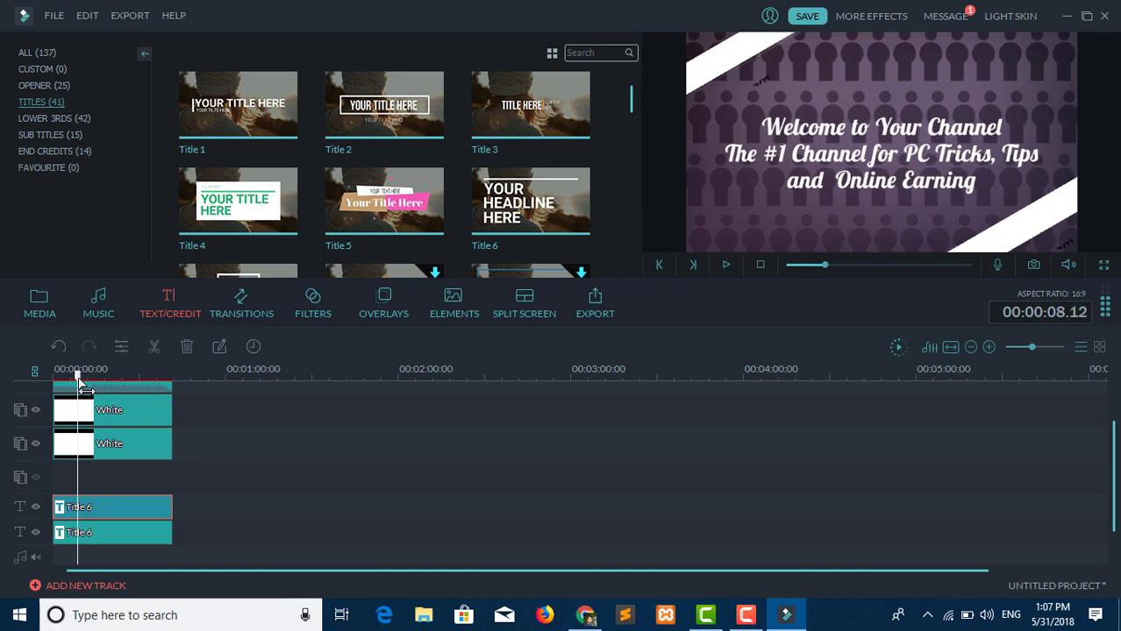
pyautogui.moveTo(77, 386); pyautogui.dragTo(131, 387)
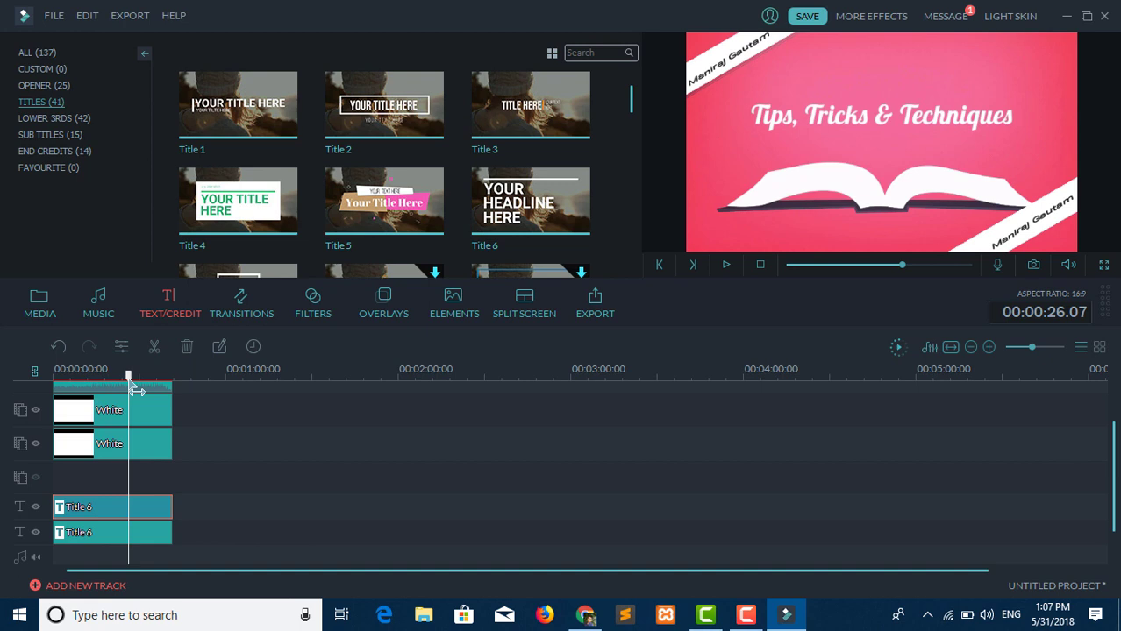
pyautogui.moveTo(133, 388)
pyautogui.mouseDown()
pyautogui.moveTo(106, 386)
pyautogui.moveTo(143, 384)
pyautogui.mouseUp()
pyautogui.press('space')
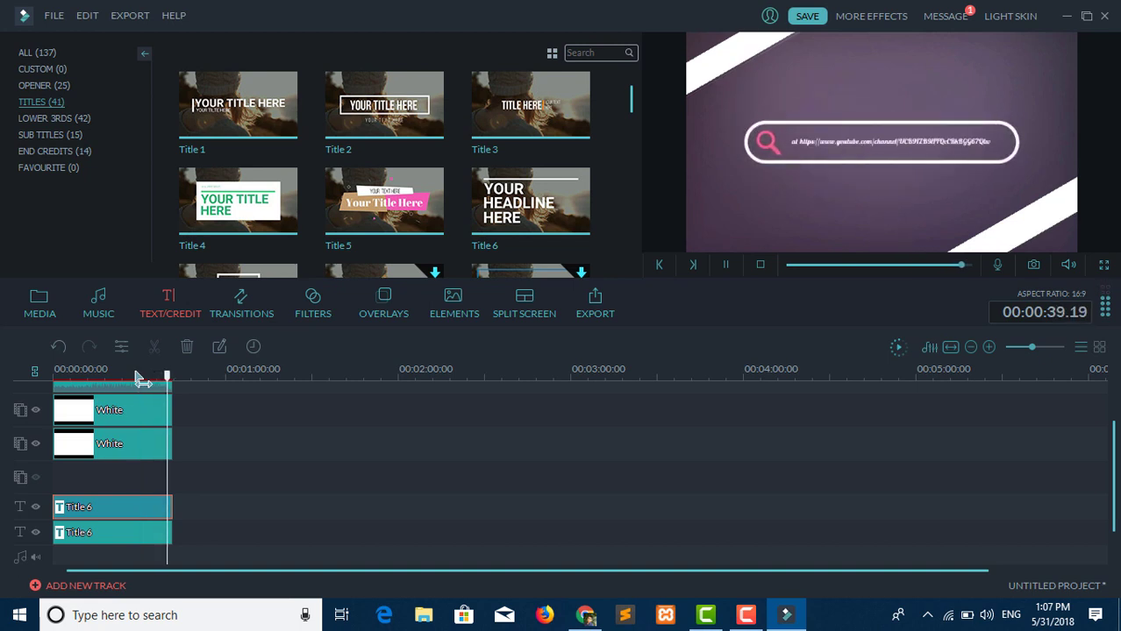
pyautogui.press('space')
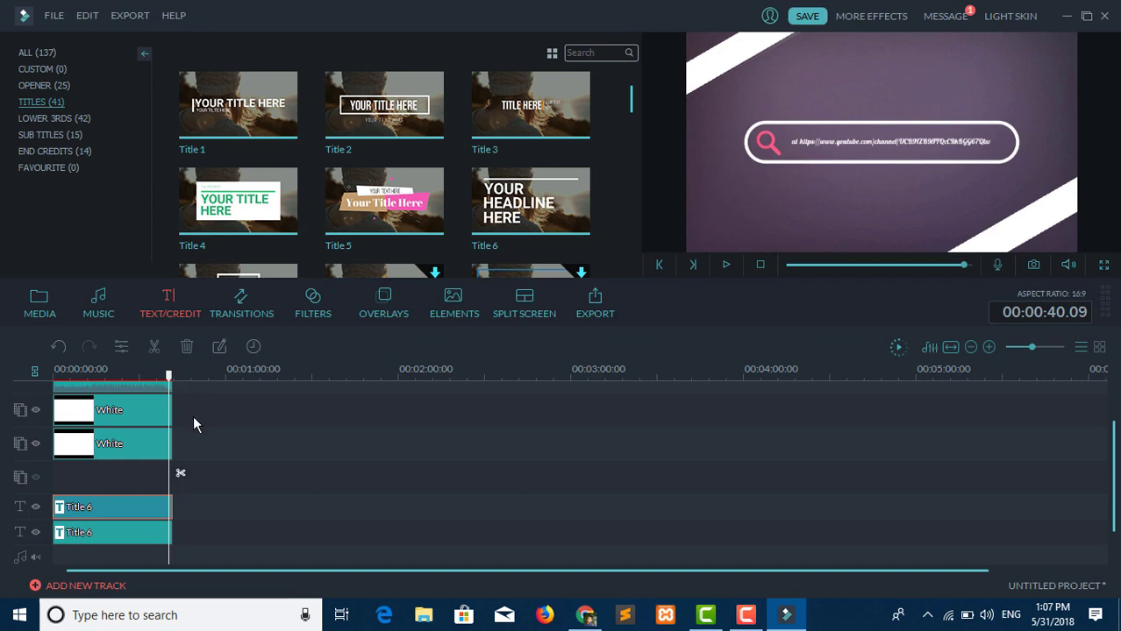